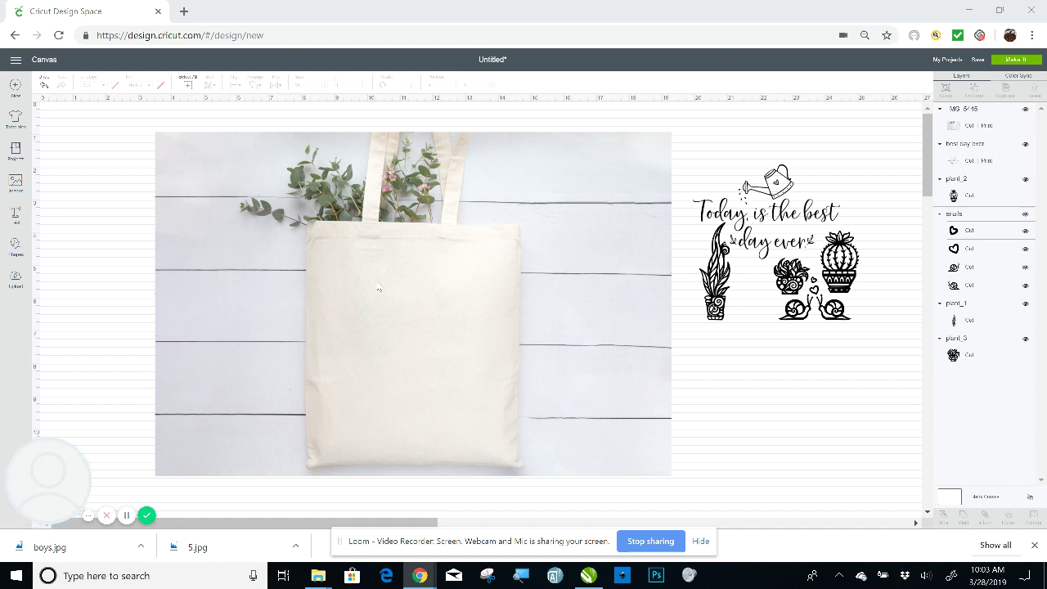
Reposition the tote bag photo on the canvas and send it to the back of the layer order
drag(413, 304, 390, 302)
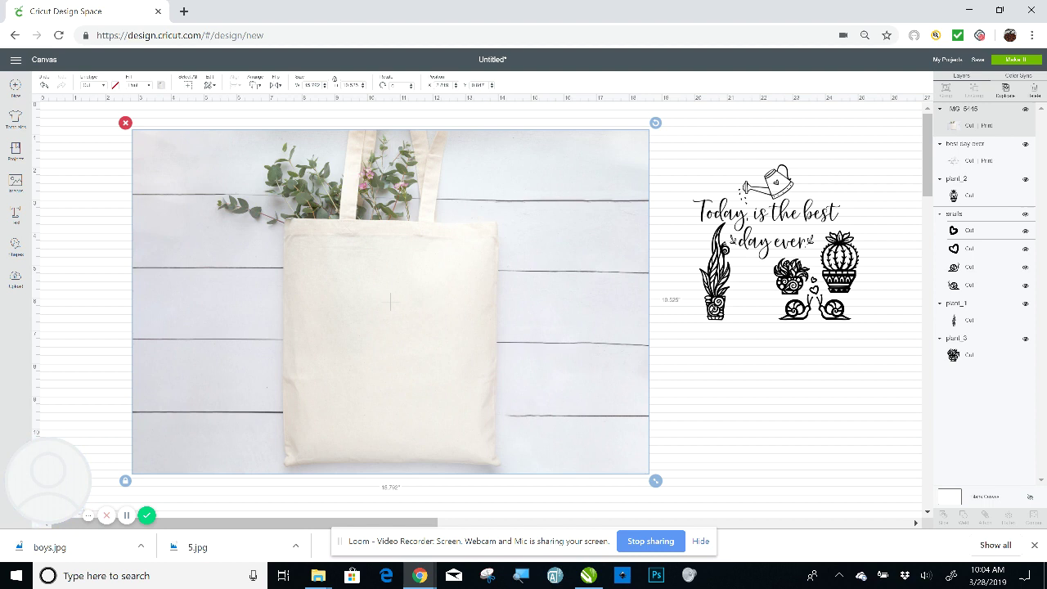
drag(390, 302, 434, 288)
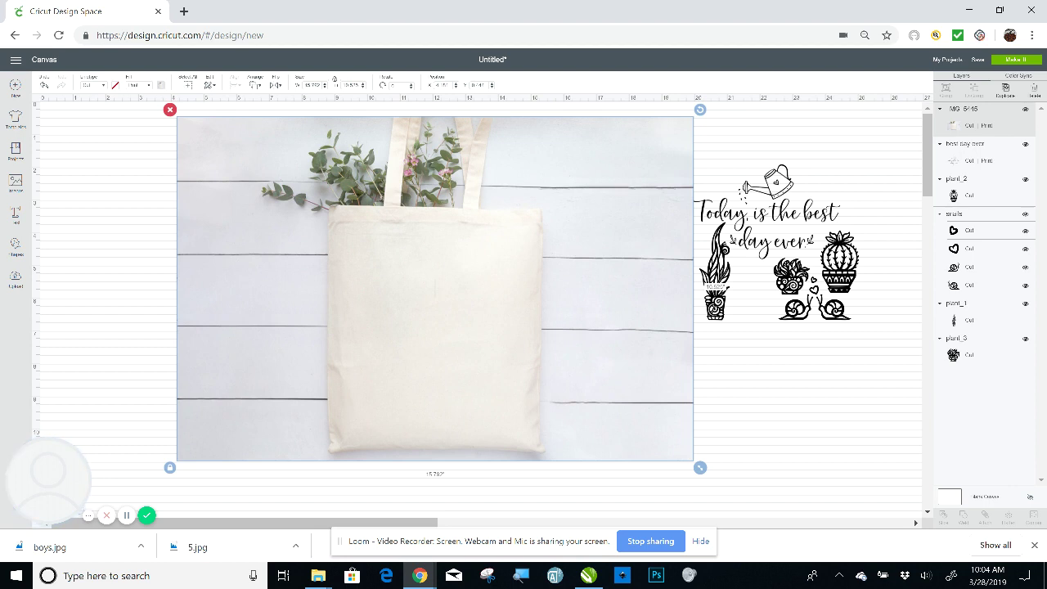
drag(434, 288, 372, 304)
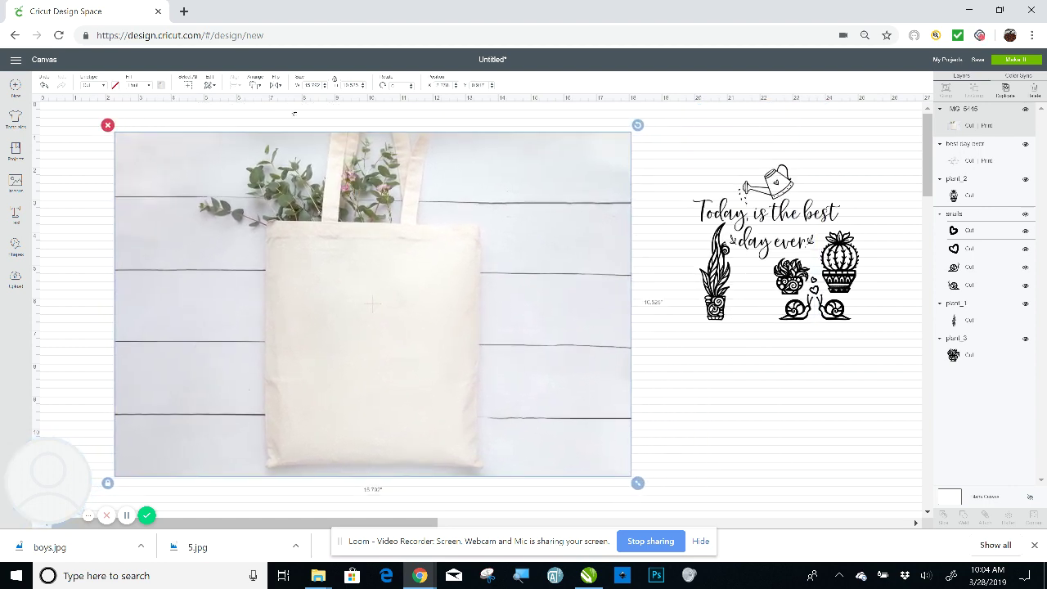
click(256, 85)
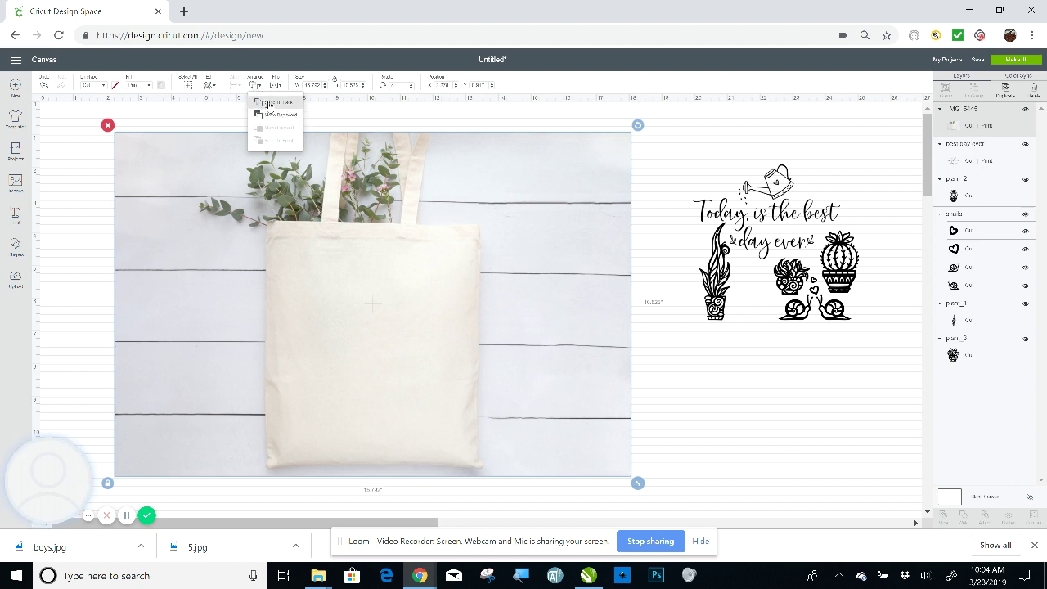
click(266, 103)
mouse_move(372, 305)
mouse_down()
mouse_move(435, 289)
mouse_move(339, 309)
mouse_move(381, 303)
mouse_up()
Place the "Today, is the best day ever" design on the tote bag and enlarge it to about 5.2 inches wide
drag(792, 224, 404, 338)
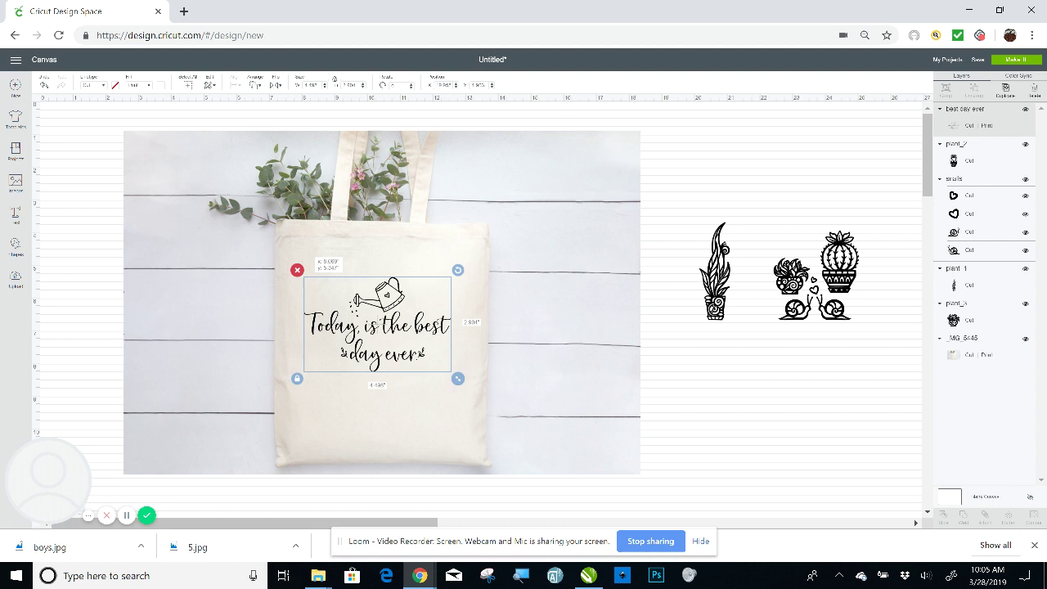
drag(405, 338, 396, 336)
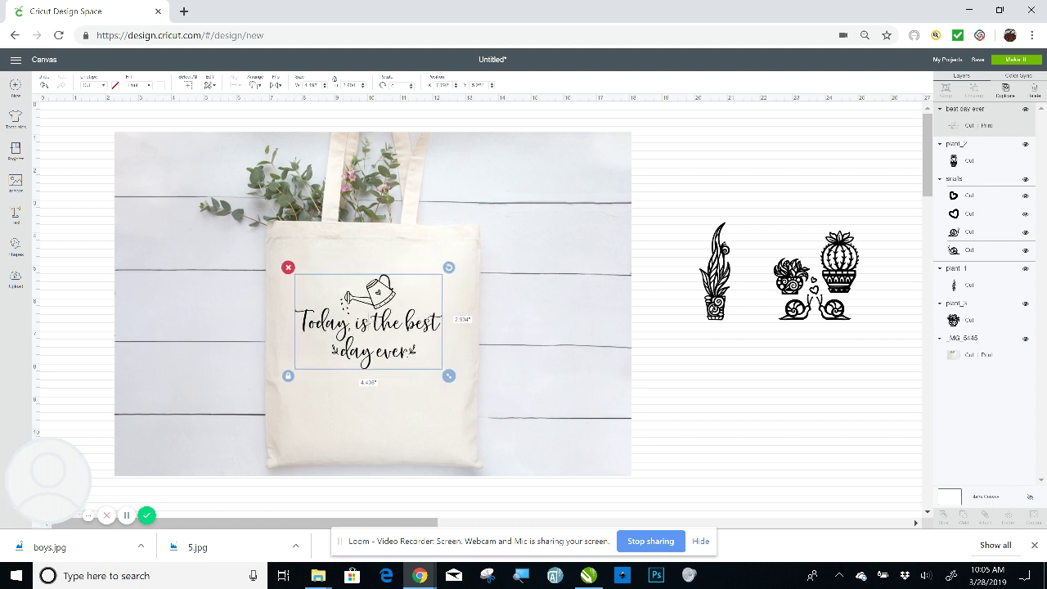
drag(448, 375, 470, 390)
drag(380, 328, 378, 324)
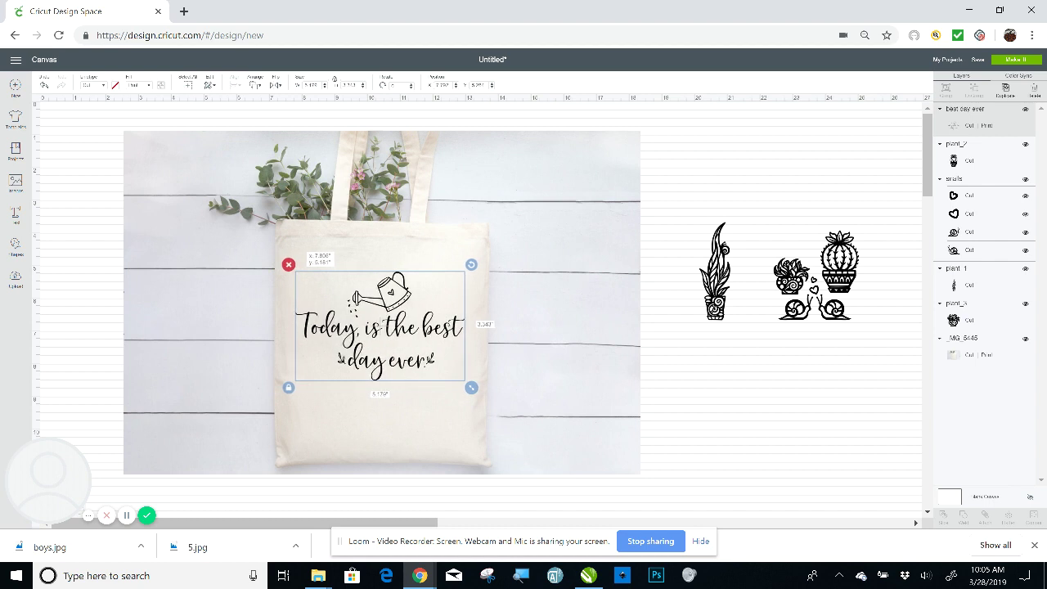
Arrange the tall plant, leafy potted plant and cactus in a row below the phrase, enlarging the leafy plant to about 1.8 inches wide
drag(714, 275, 310, 391)
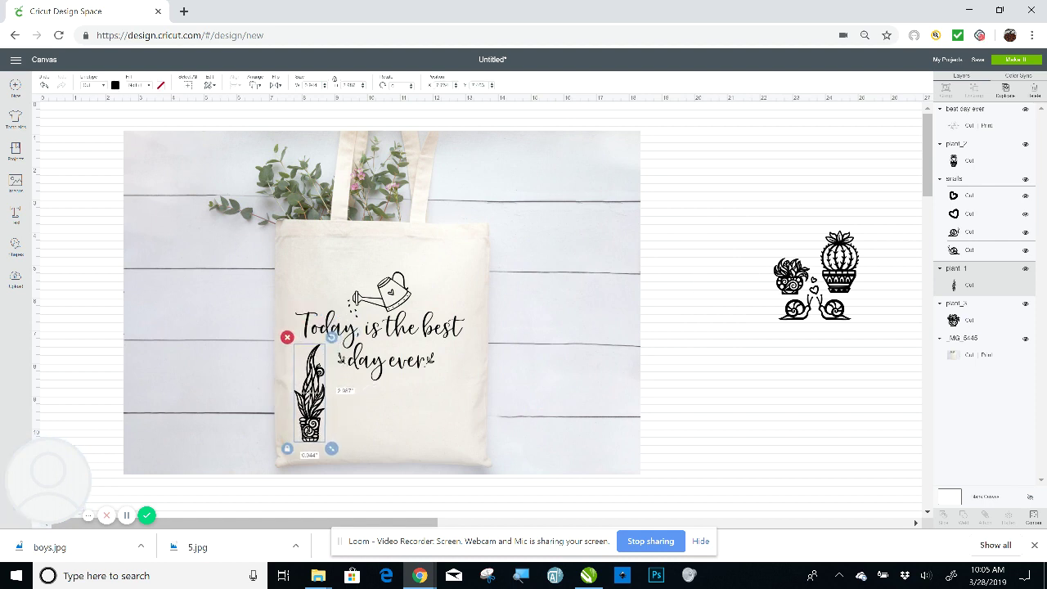
drag(839, 263, 448, 403)
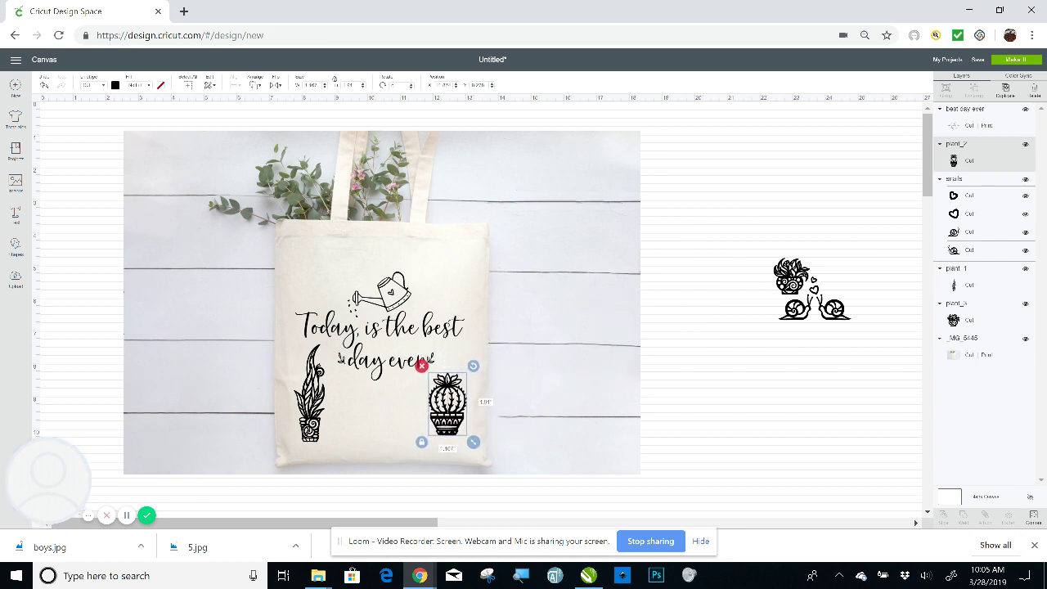
drag(789, 278, 426, 454)
drag(390, 418, 380, 411)
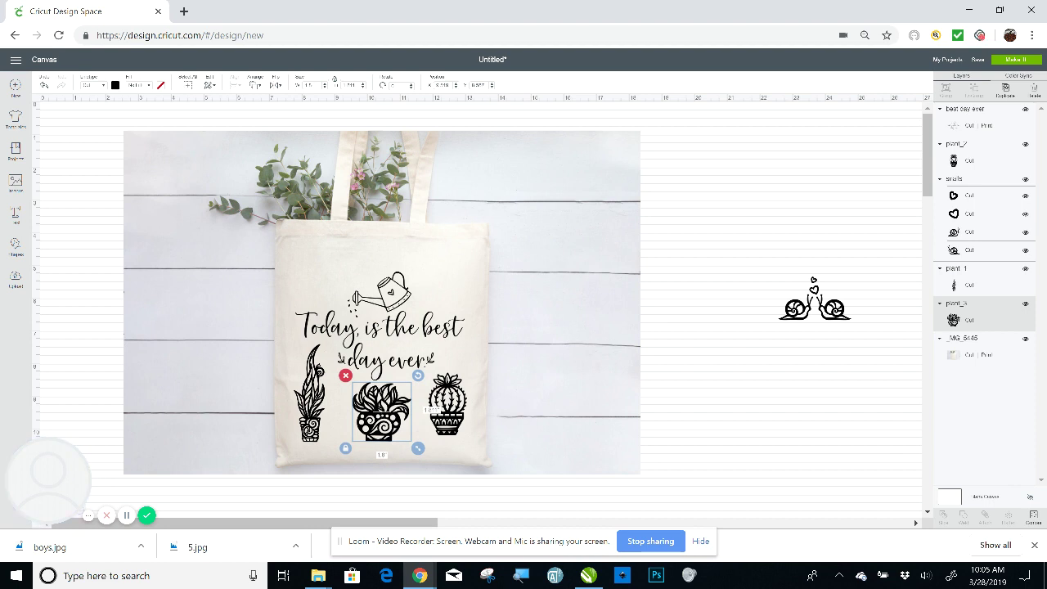
shift+click(310, 388)
shift+click(447, 403)
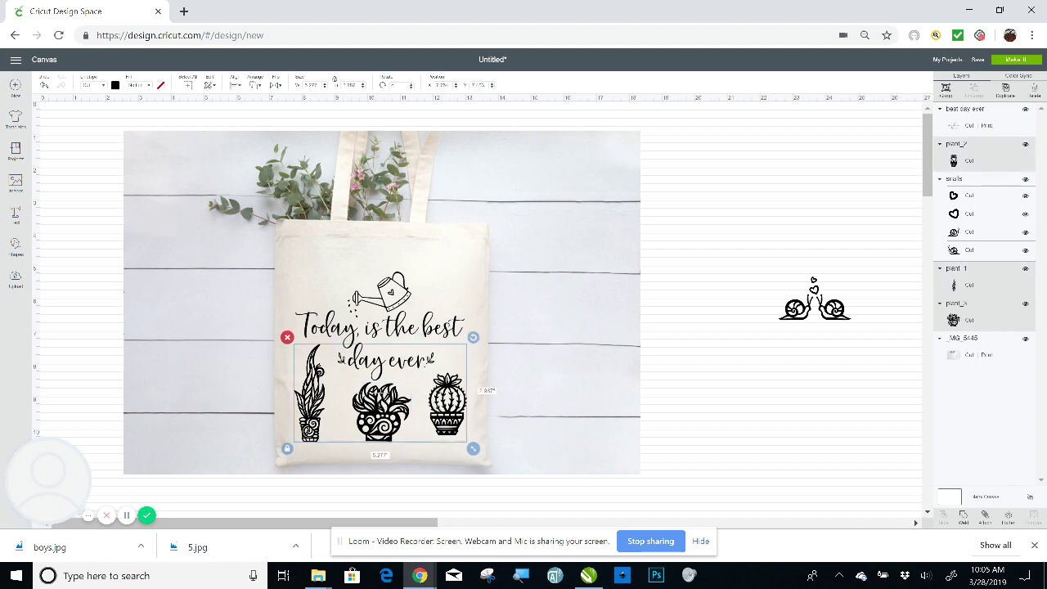
key(Escape)
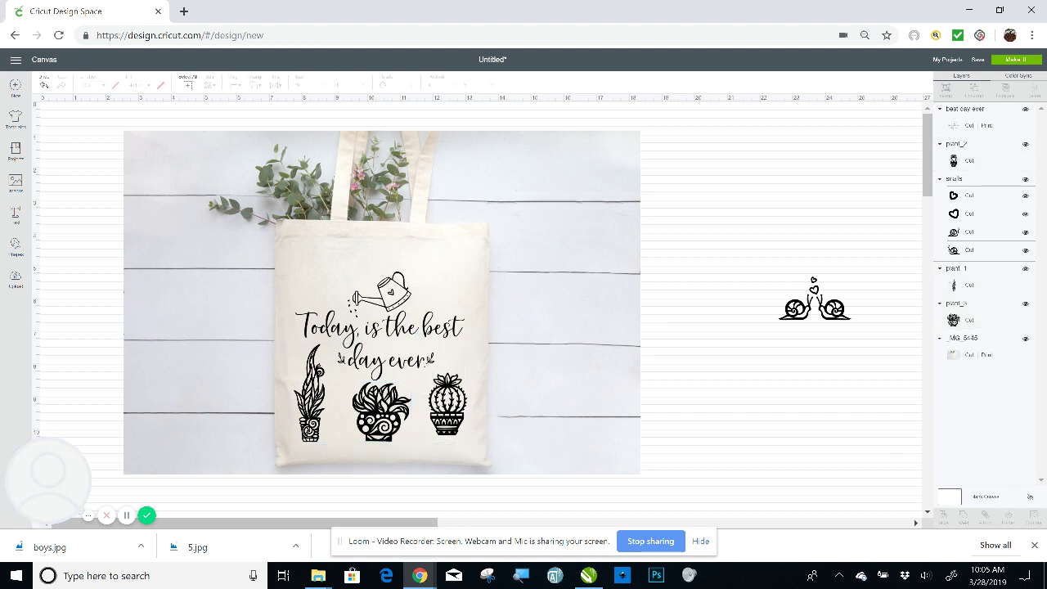
Align the bottoms of the three potted plants on the bag
click(381, 412)
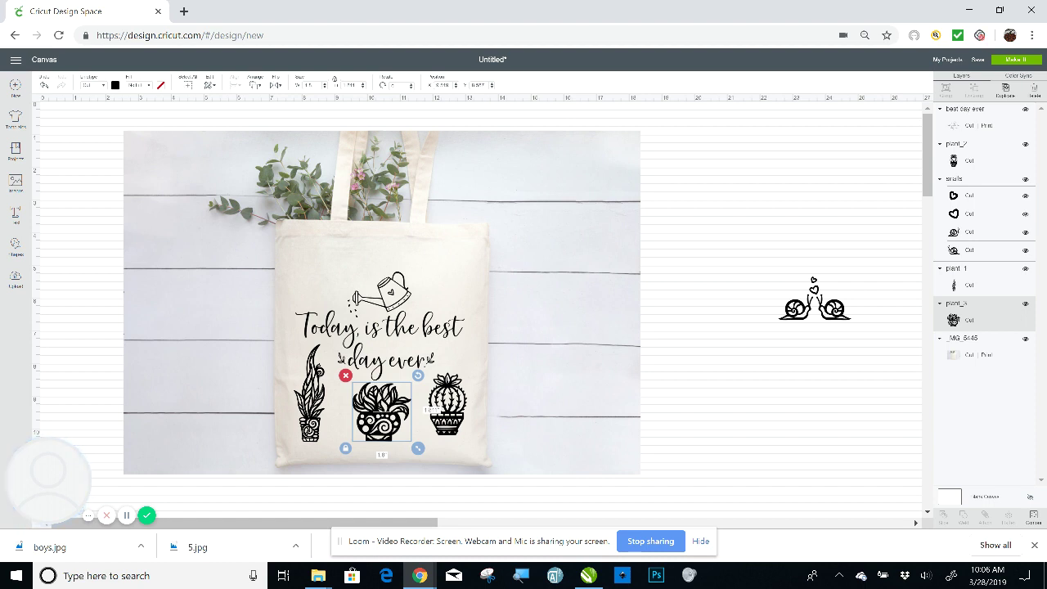
shift+click(310, 400)
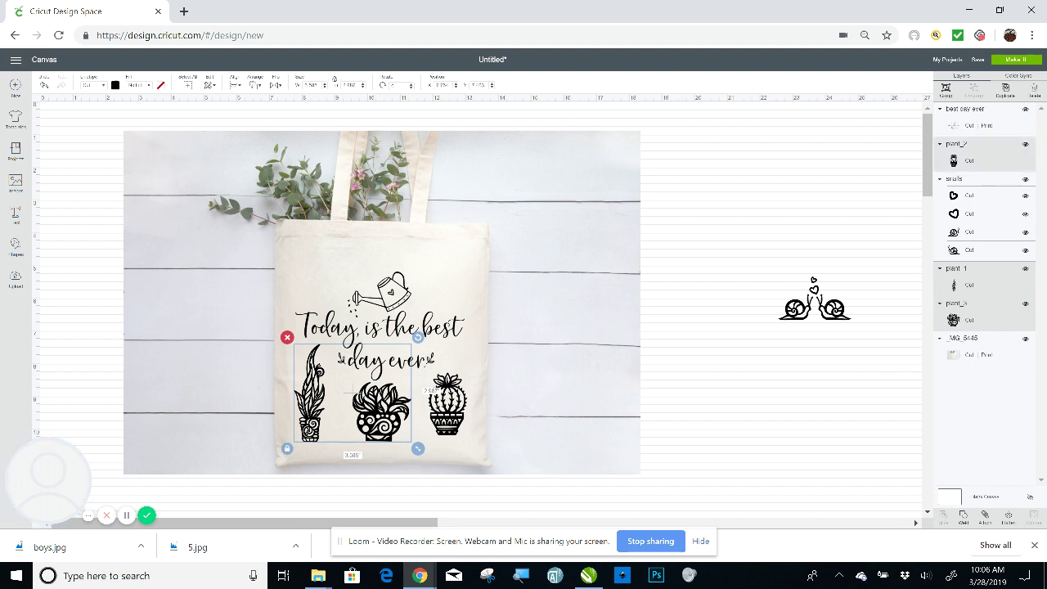
shift+click(447, 400)
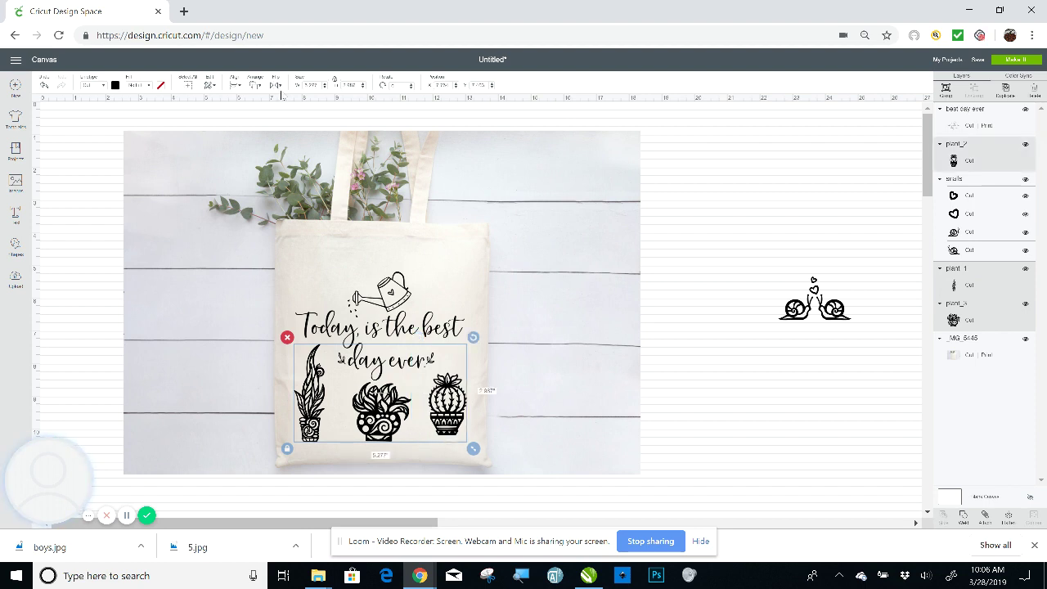
click(235, 85)
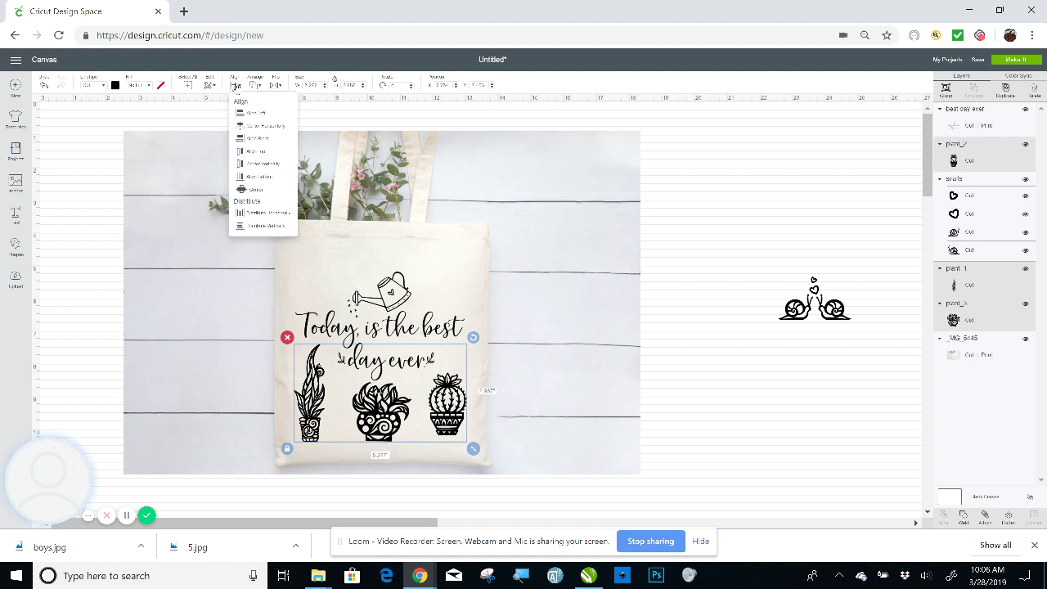
click(270, 178)
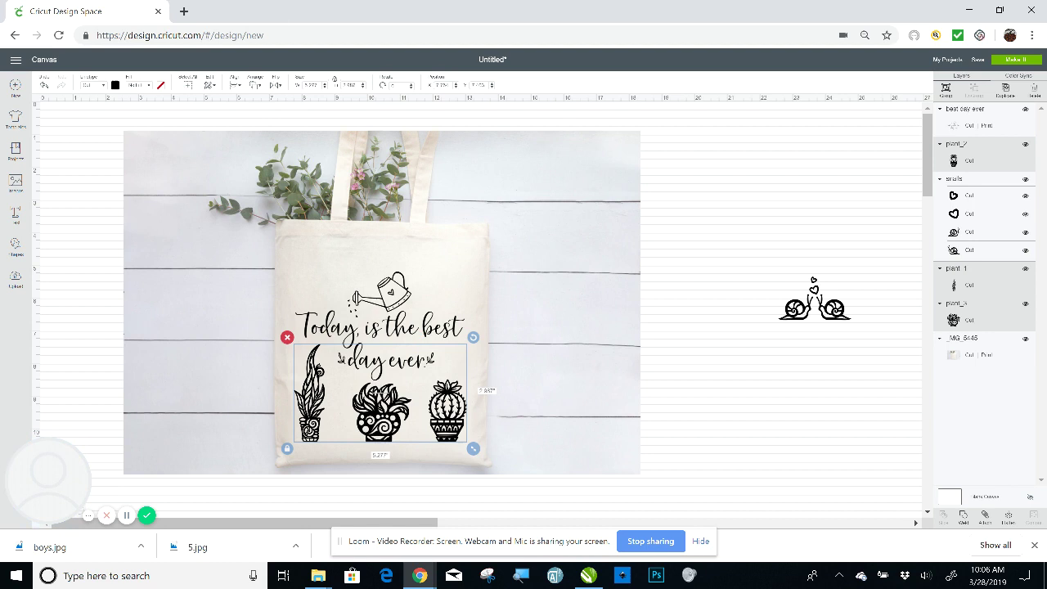
key(Escape)
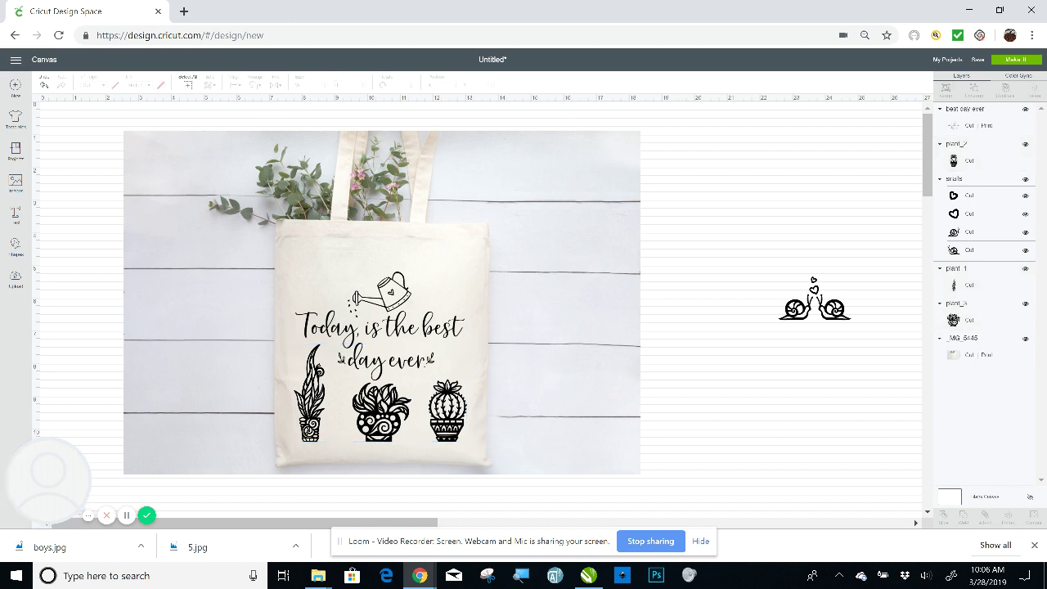
Ungroup the snails artwork and place the right-hand snail between the tall plant and the leafy potted plant
click(815, 304)
drag(815, 304, 714, 304)
key(ctrl+shift+g)
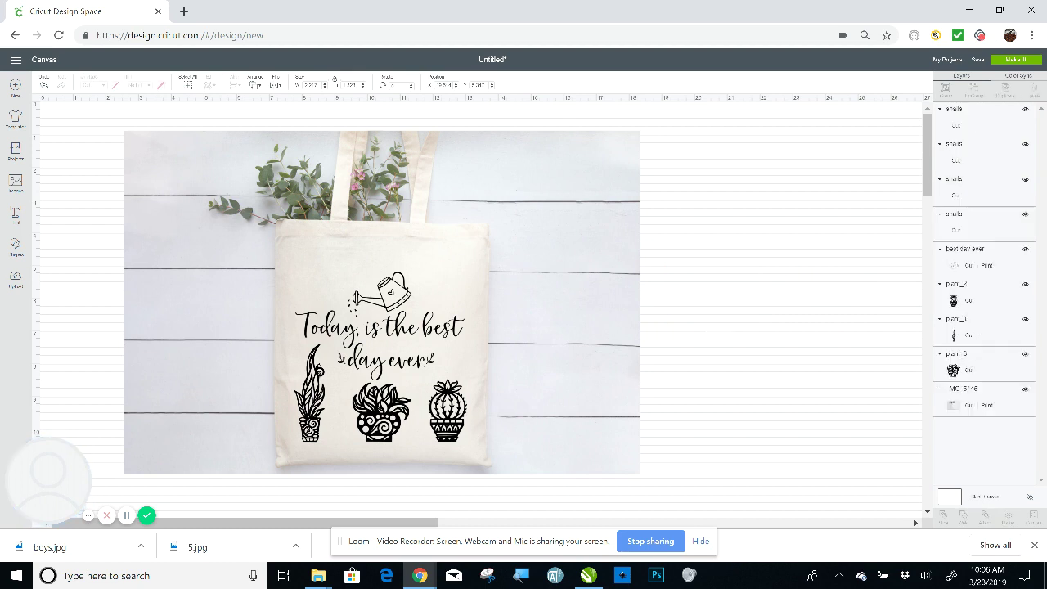
click(734, 309)
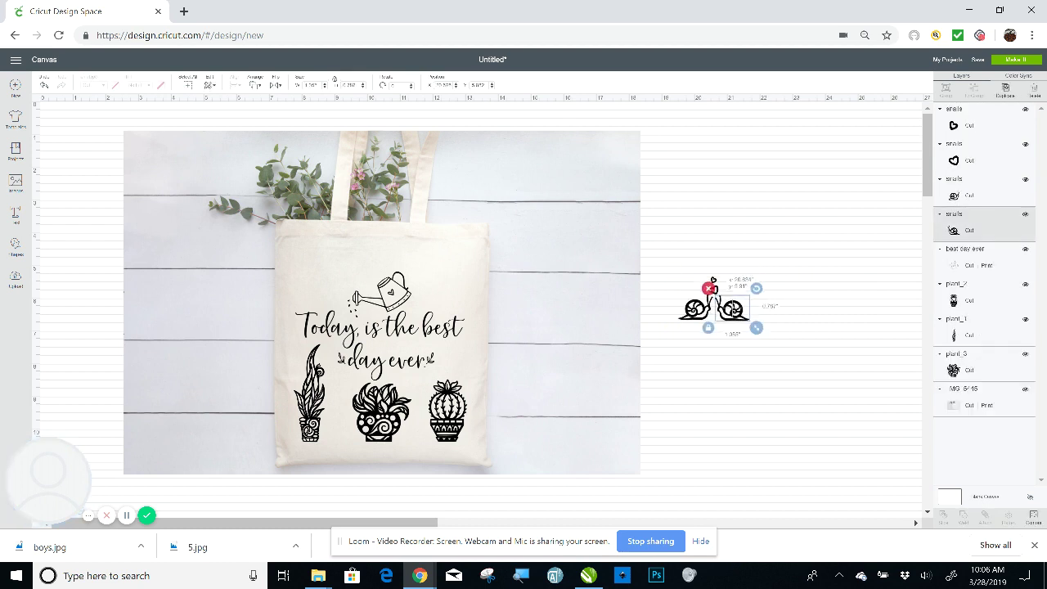
drag(734, 309, 343, 432)
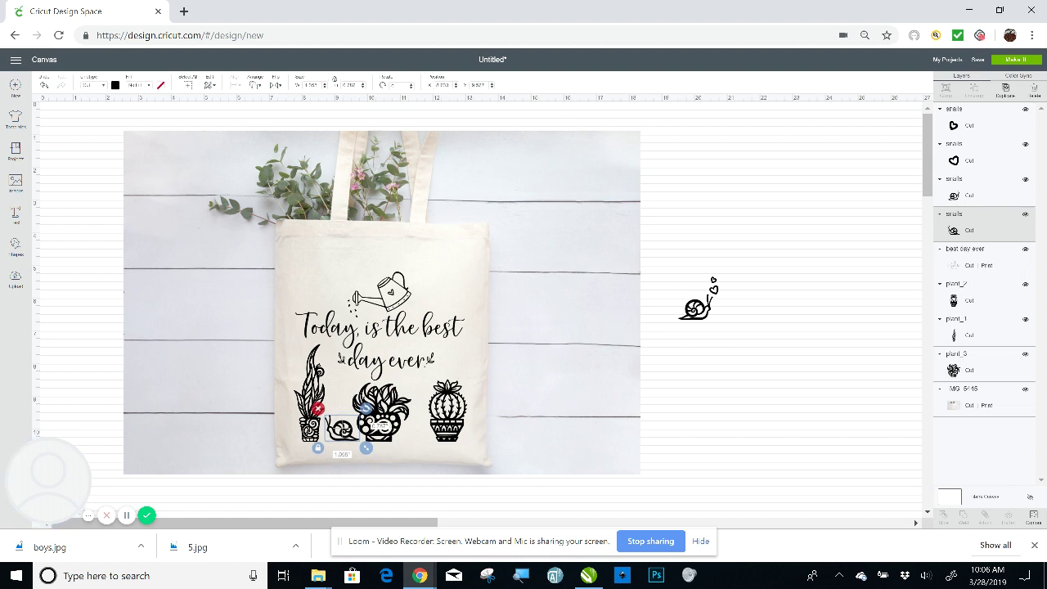
Flip the remaining snail horizontally, rotate it upright and place it at the bag's left edge above the phrase
click(712, 281)
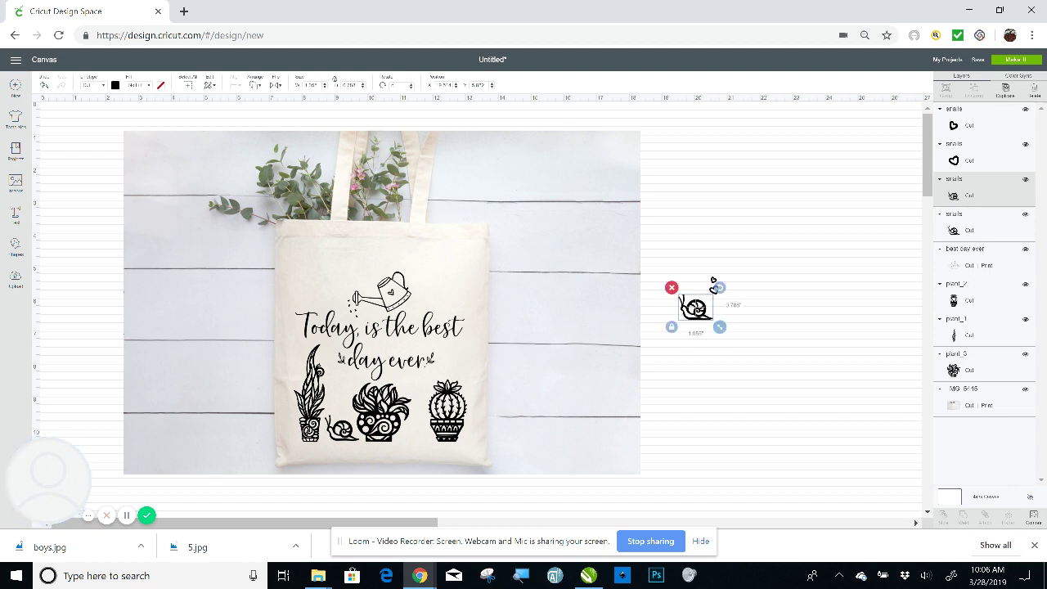
drag(694, 308, 292, 298)
Attach the two small hearts to each other and shift the attached pair slightly down
click(713, 286)
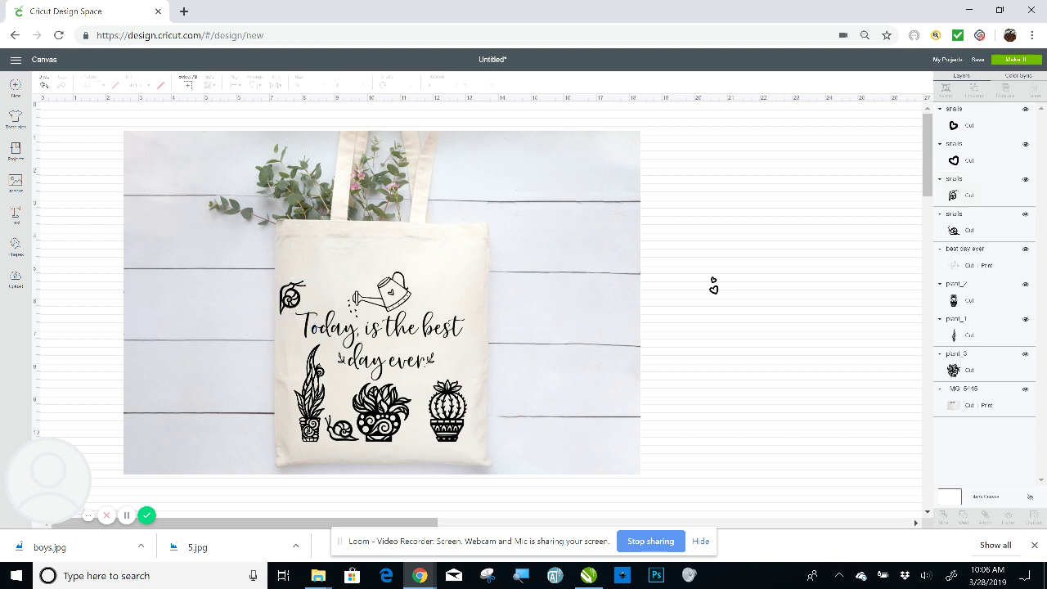
click(713, 287)
drag(713, 288, 724, 326)
click(46, 86)
drag(724, 326, 758, 341)
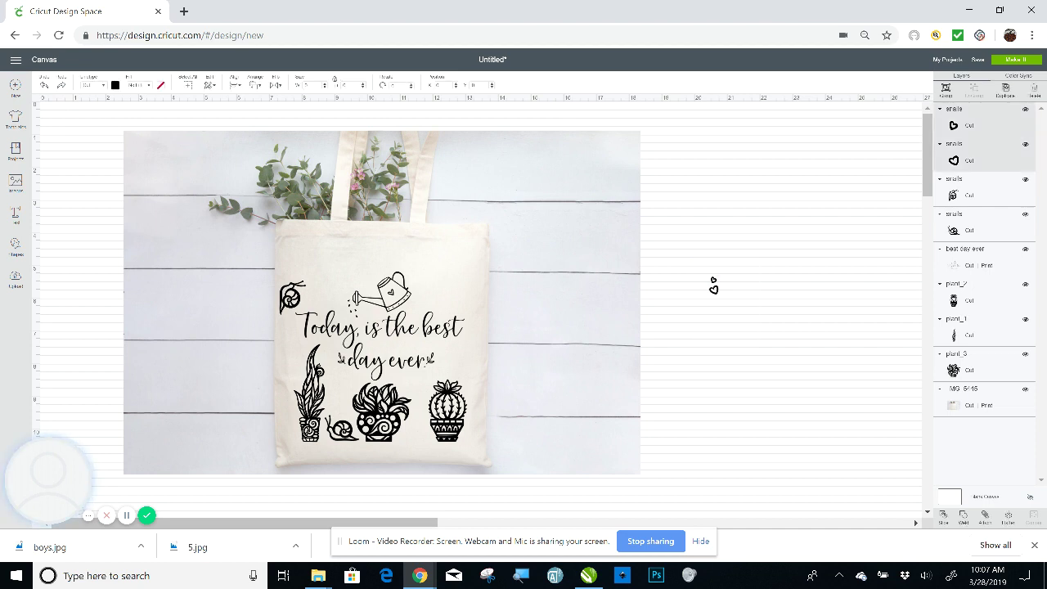
click(984, 517)
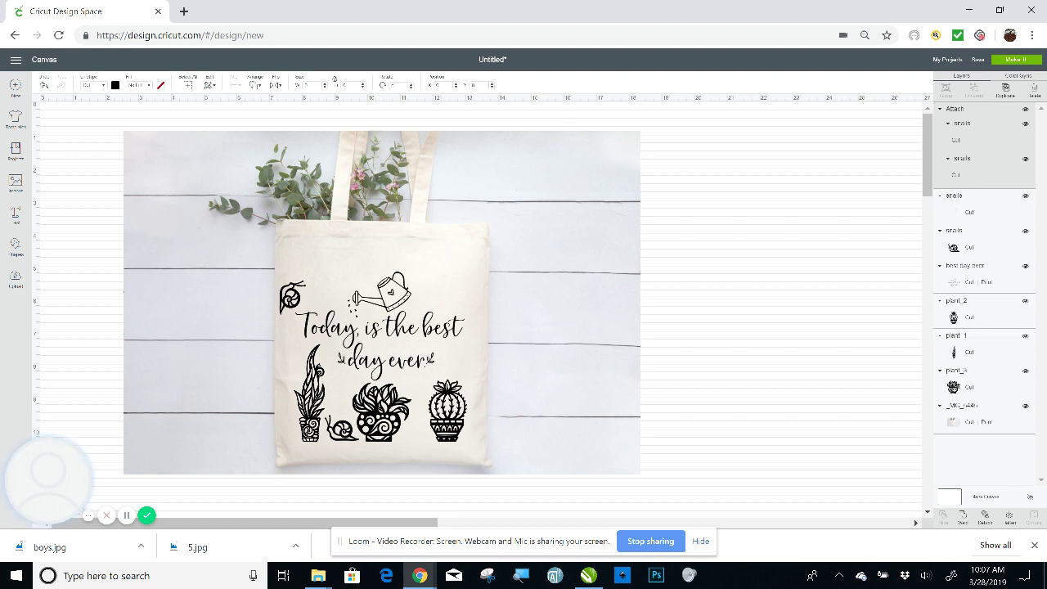
click(713, 285)
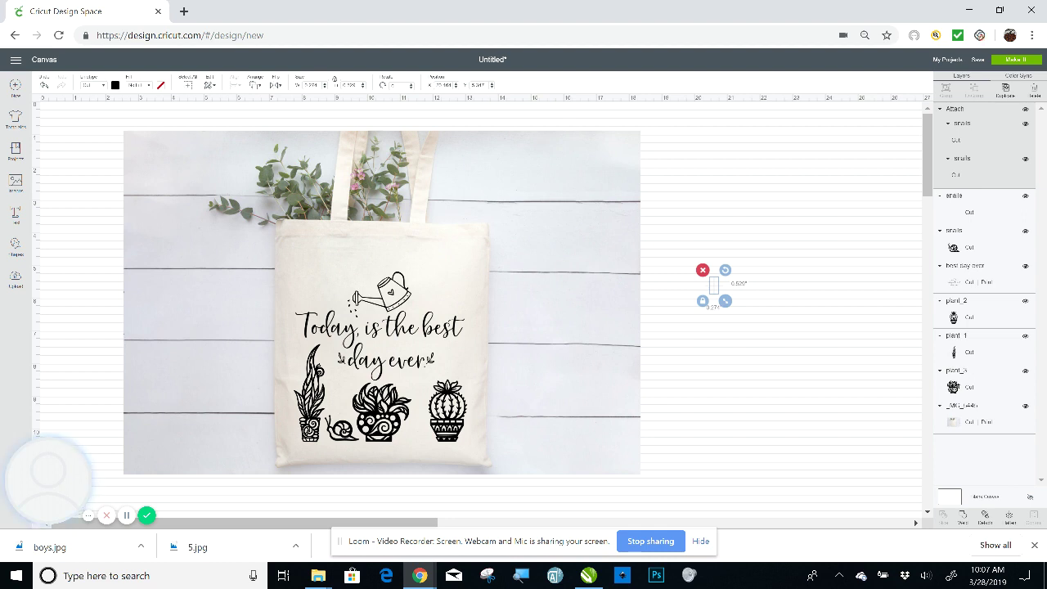
drag(714, 286, 710, 298)
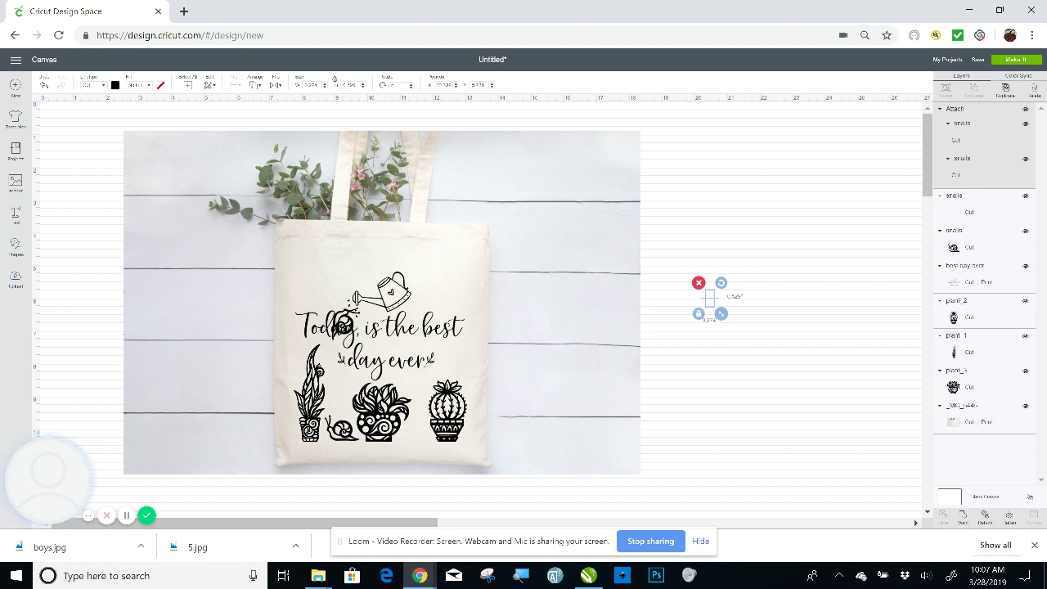
Move the upright snail against the tall plant's upper left side and place the attached hearts above the lower snail
click(343, 324)
drag(342, 323, 290, 362)
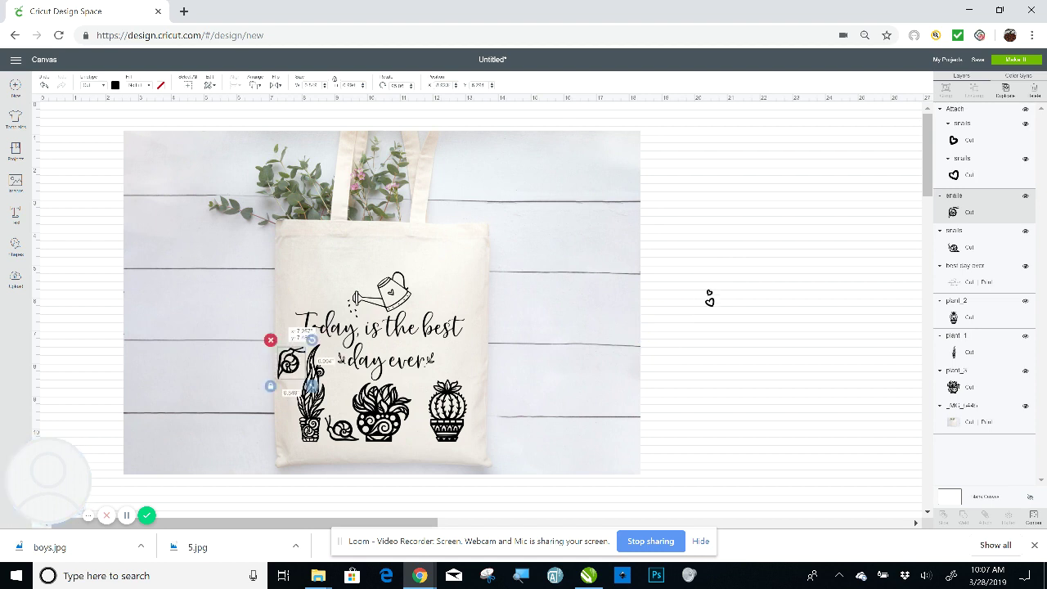
drag(710, 298, 335, 399)
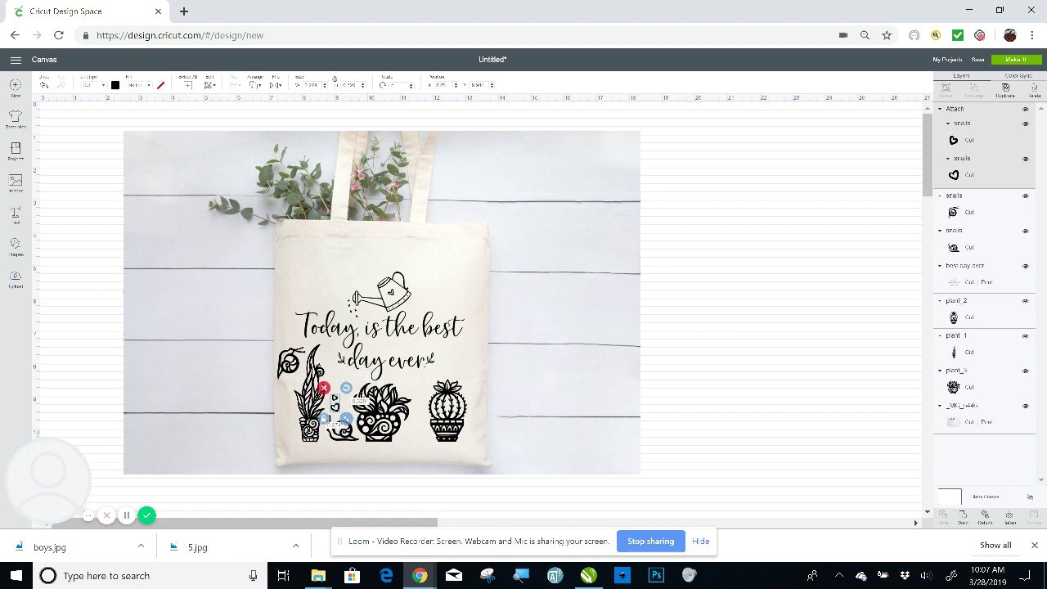
key(Escape)
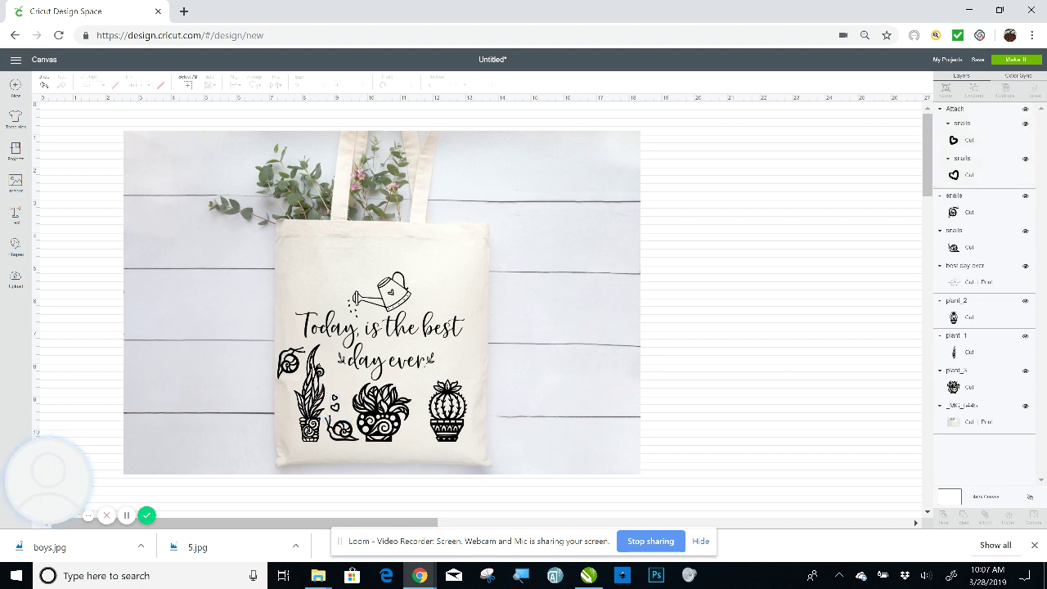
Rotate the upright snail slightly so it follows the tall plant's leaf
click(288, 363)
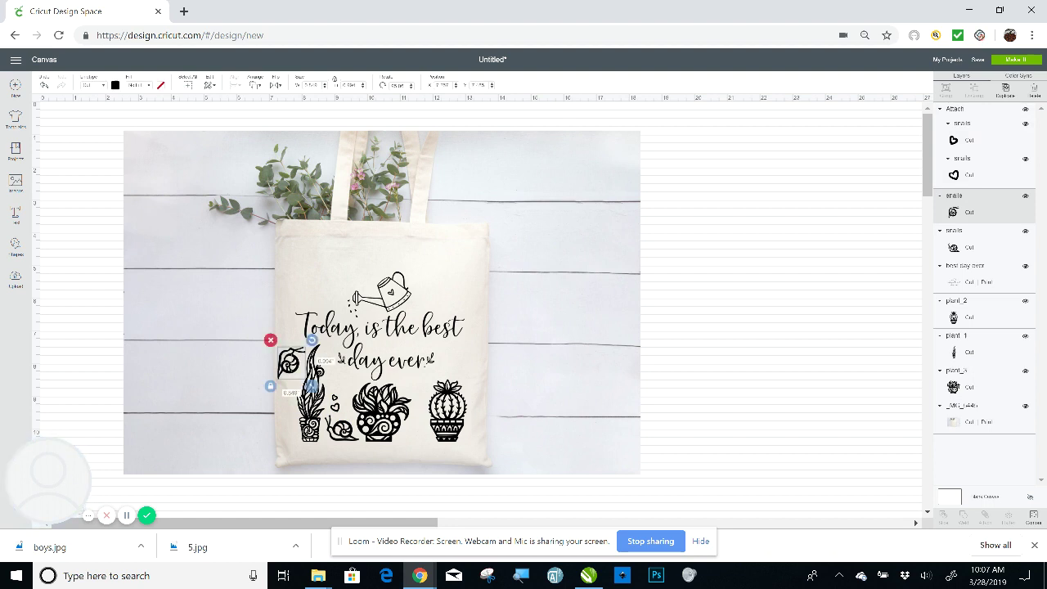
drag(311, 339, 309, 338)
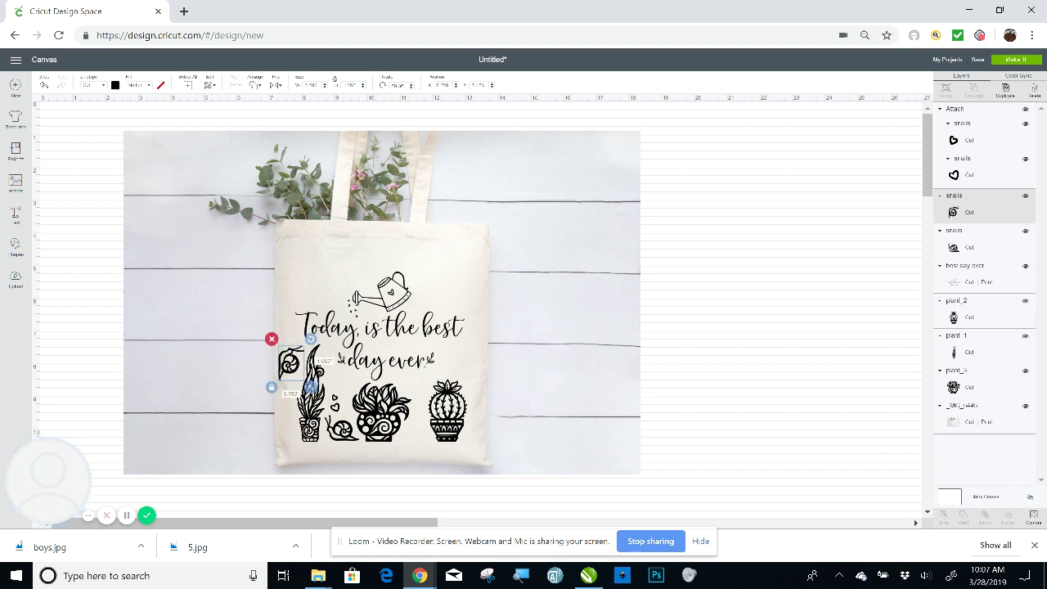
key(Escape)
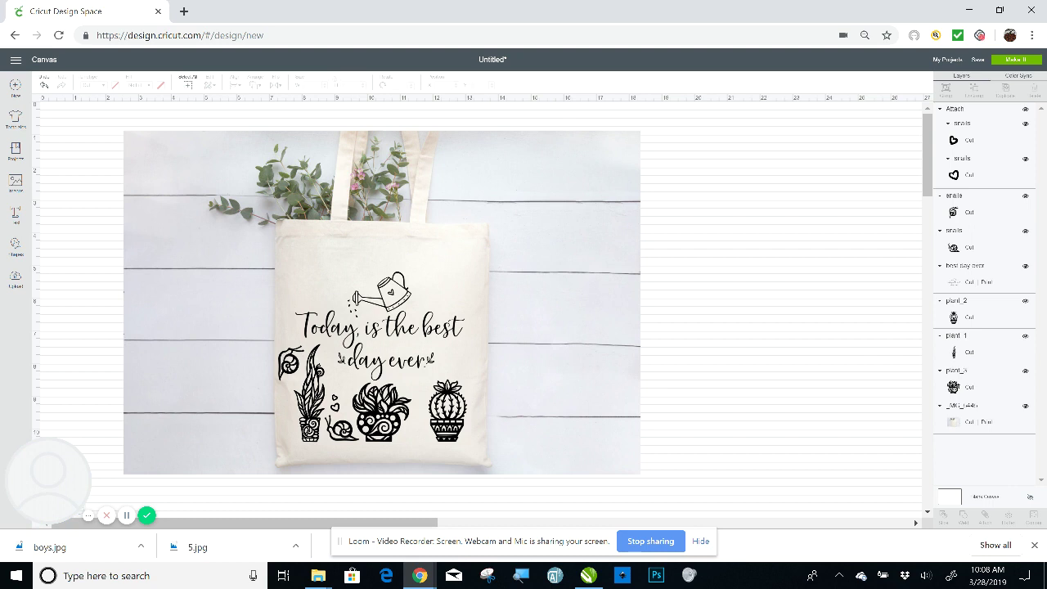
Find the Snipping Tool with a Windows search for "snip" and launch it
click(135, 575)
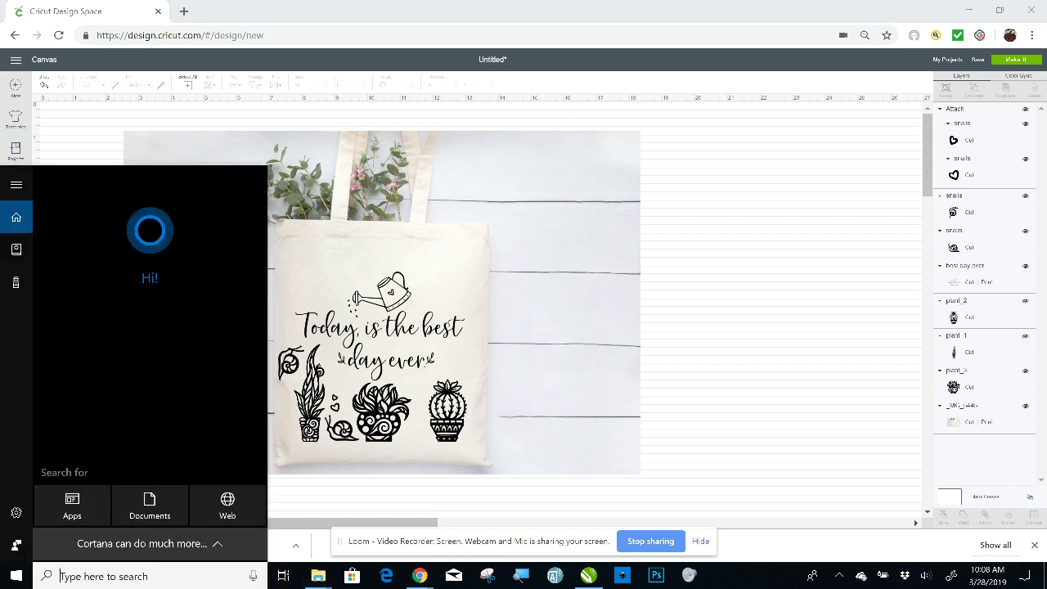
text(snip)
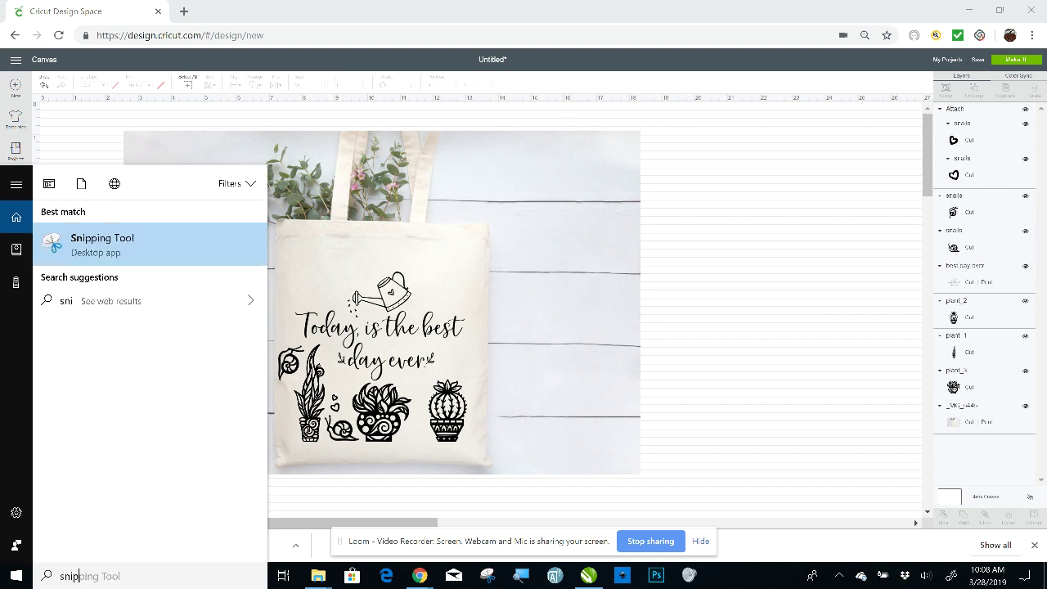
click(94, 248)
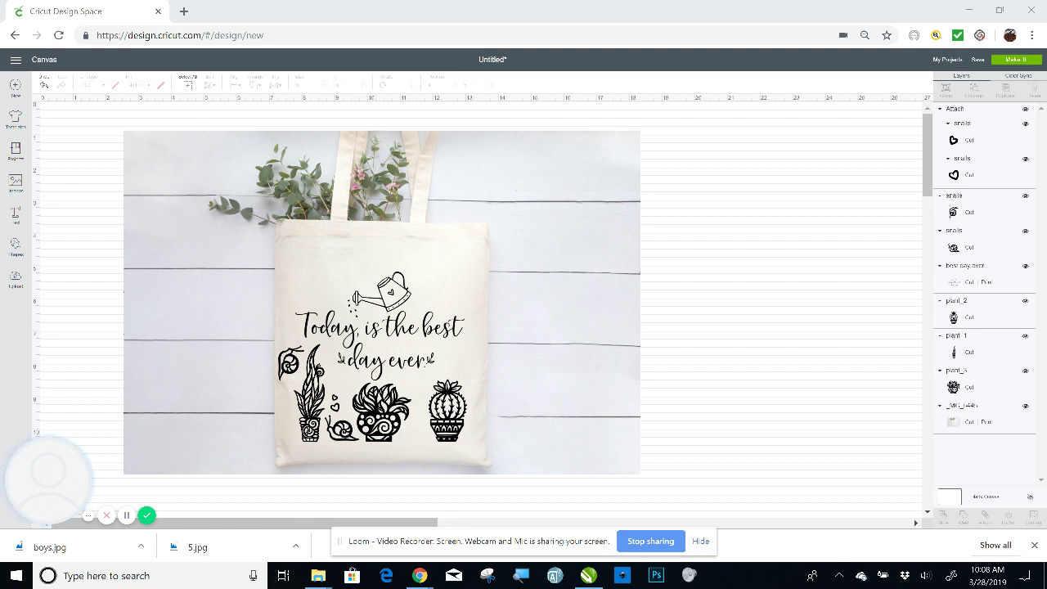
Turn the upright snail back to horizontal, shrink it and place it between the leafy potted plant and the cactus
mouse_move(291, 361)
mouse_down()
mouse_move(295, 295)
mouse_move(292, 356)
mouse_up()
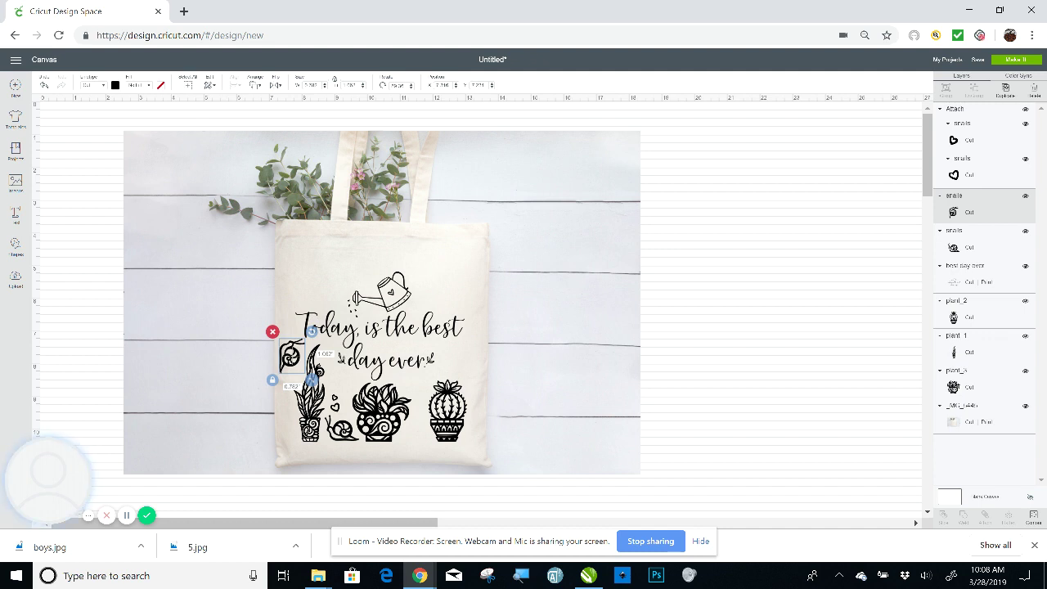
drag(292, 355, 501, 327)
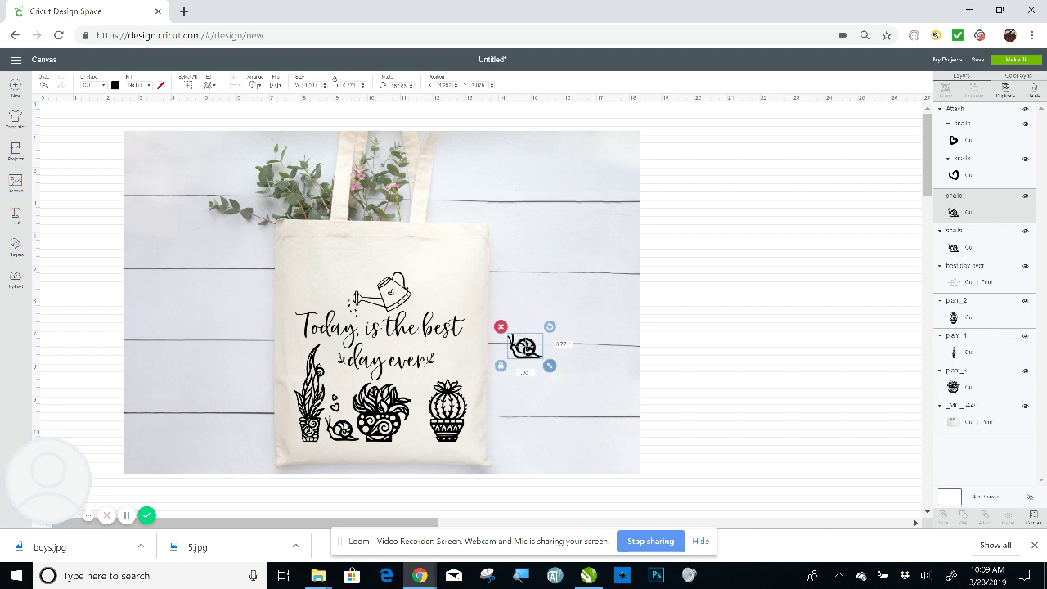
drag(550, 366, 418, 432)
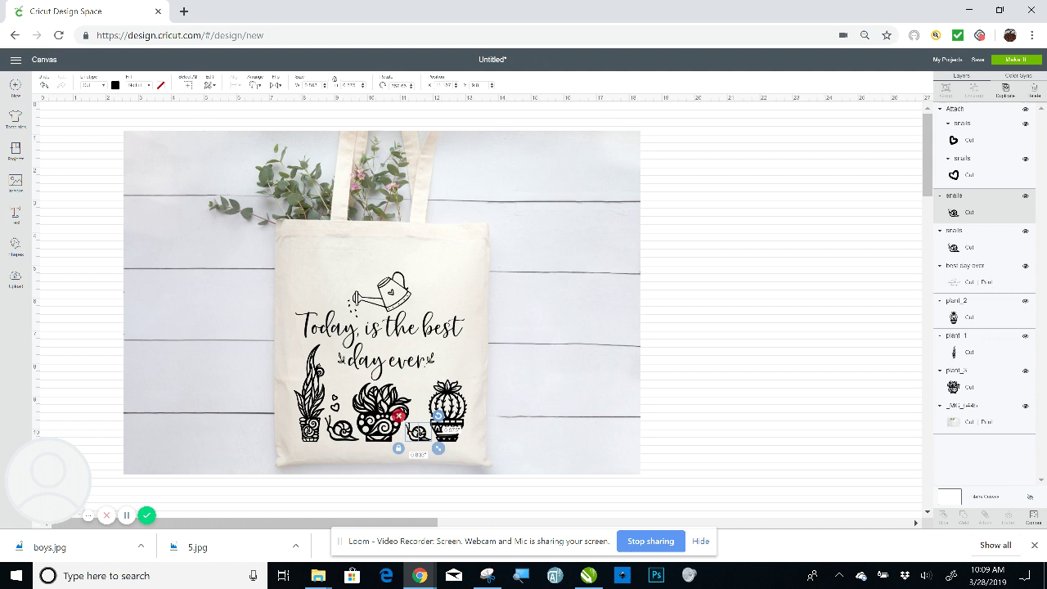
Straighten the small snail beside the cactus at about 0.76 inches wide and move the attached hearts above it
click(418, 433)
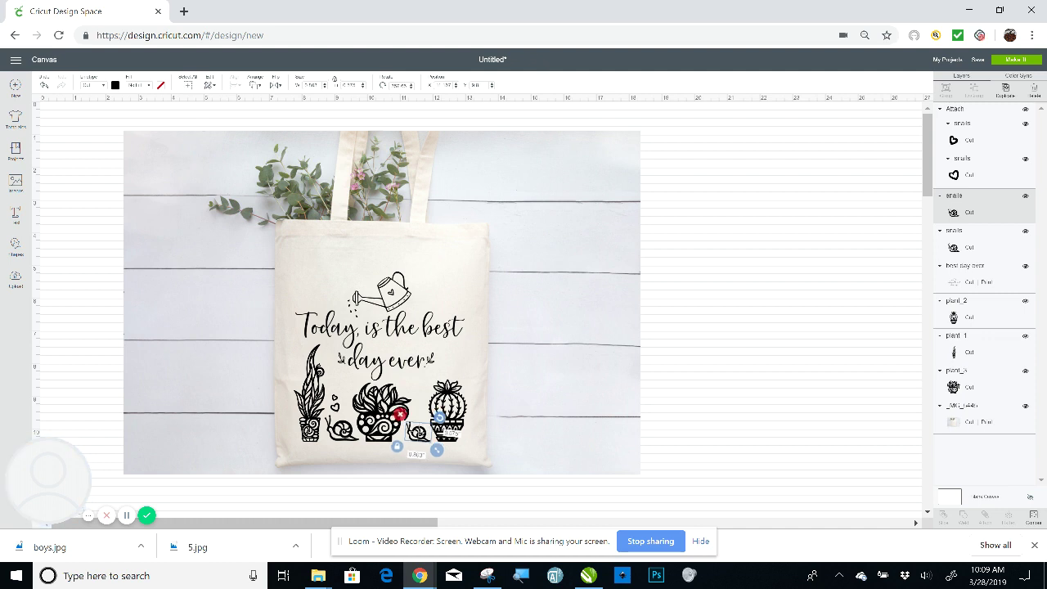
key(ctrl+z)
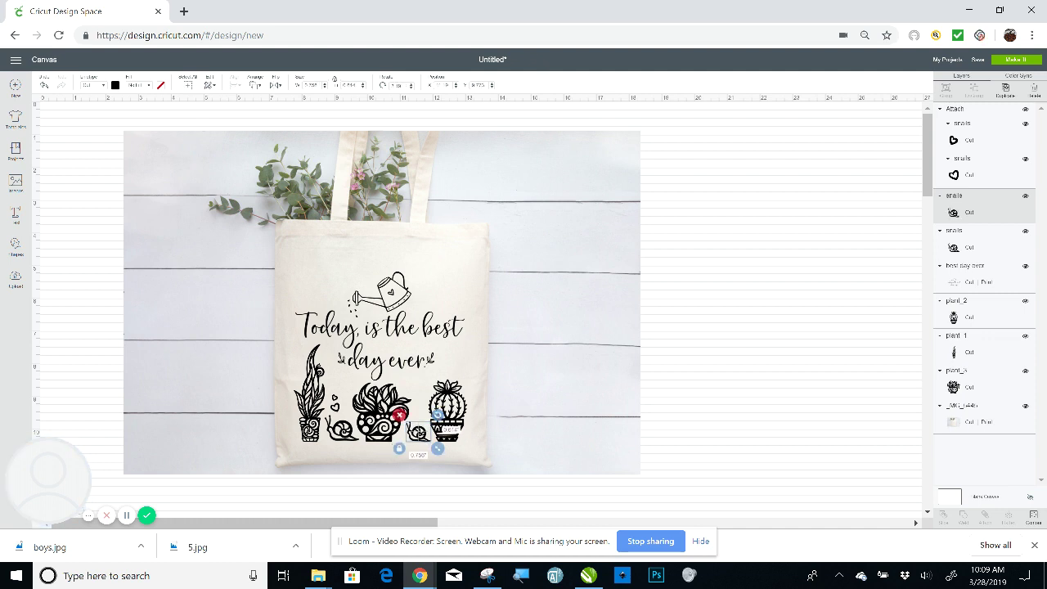
drag(418, 433, 417, 433)
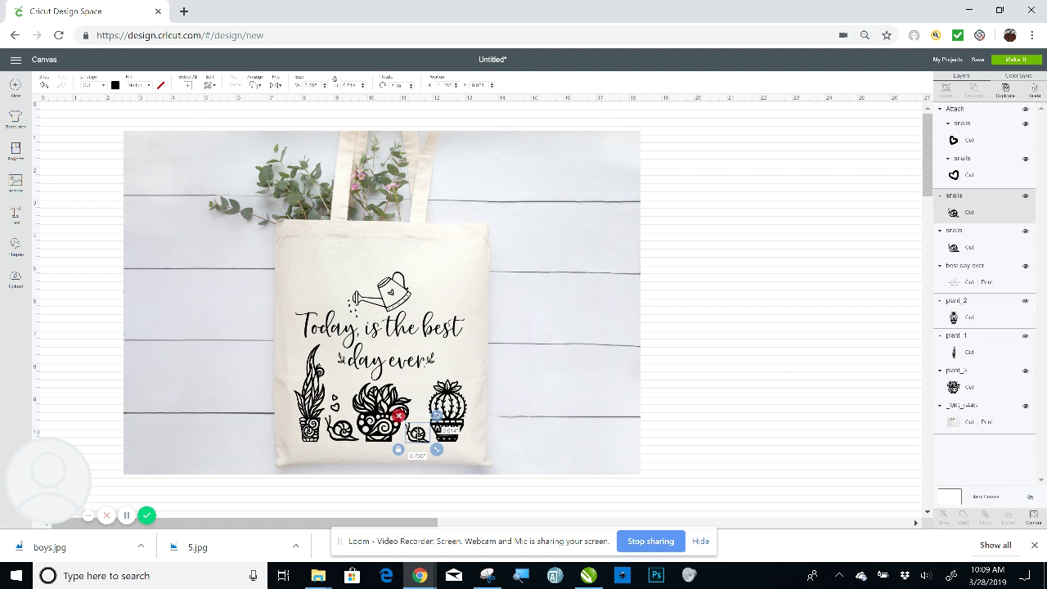
drag(335, 407, 423, 412)
key(Escape)
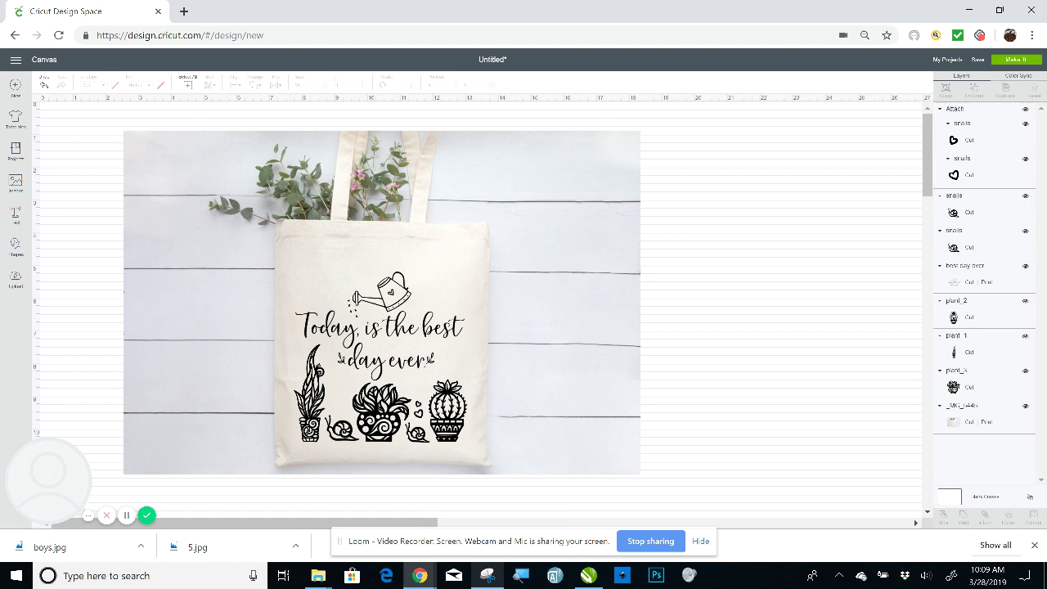
Switch to the Snipping Tool and capture a new snip covering the tote bag photo with its finished design
mouse_move(488, 575)
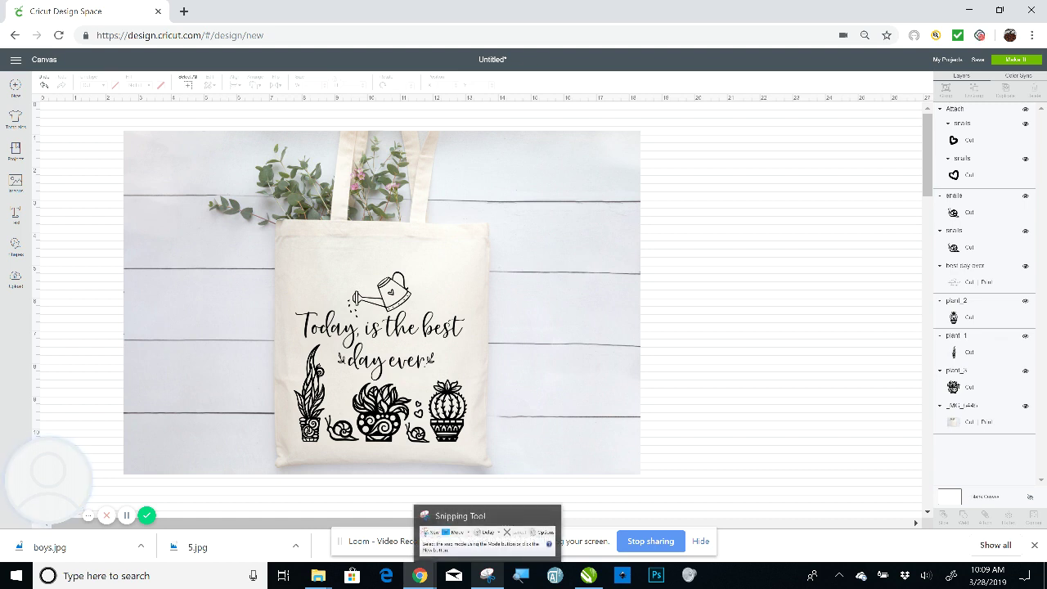
click(488, 575)
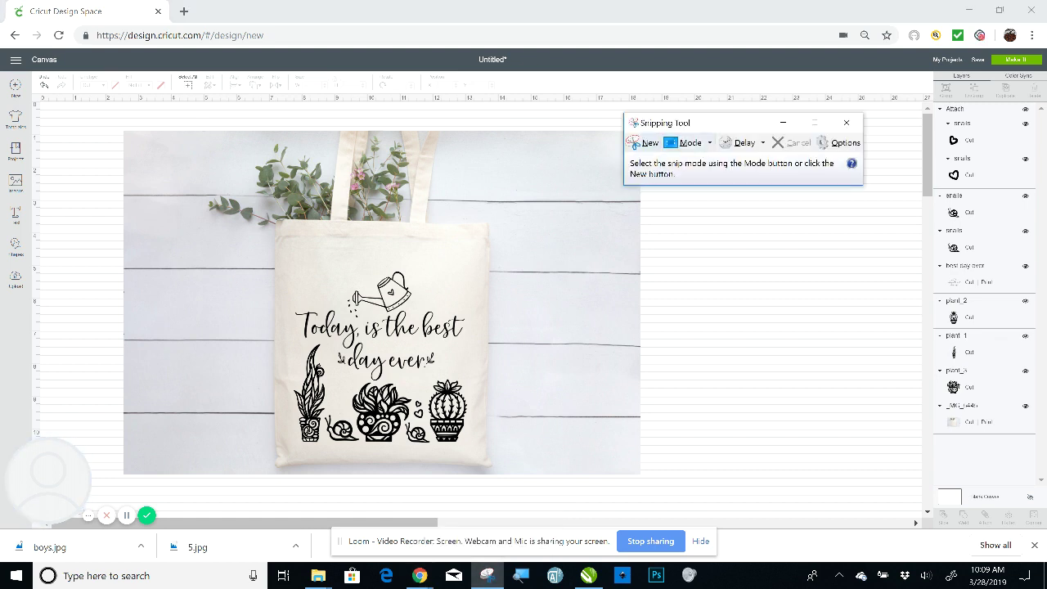
drag(710, 122, 738, 123)
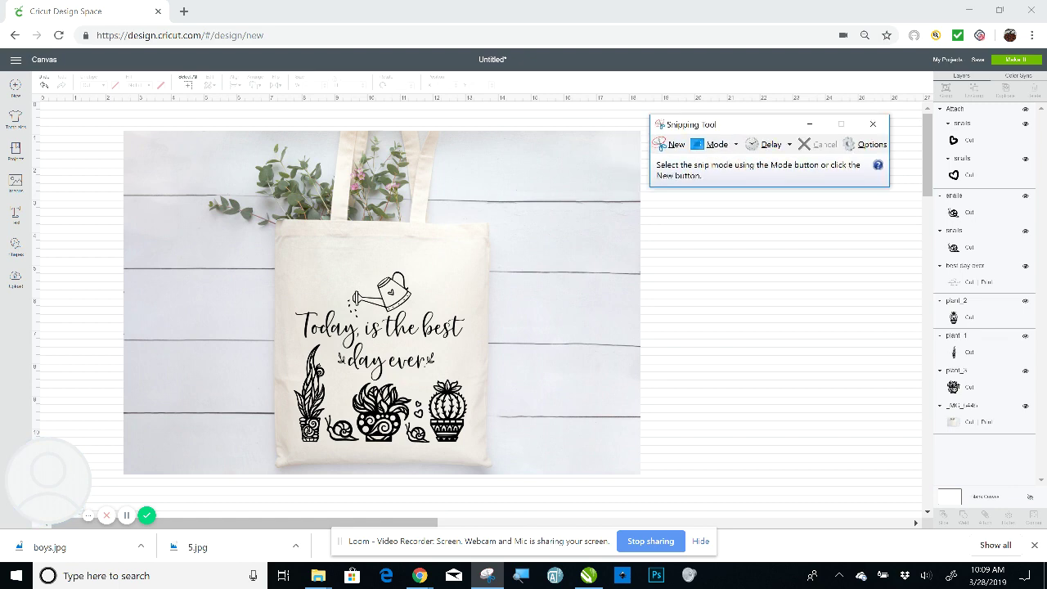
click(660, 147)
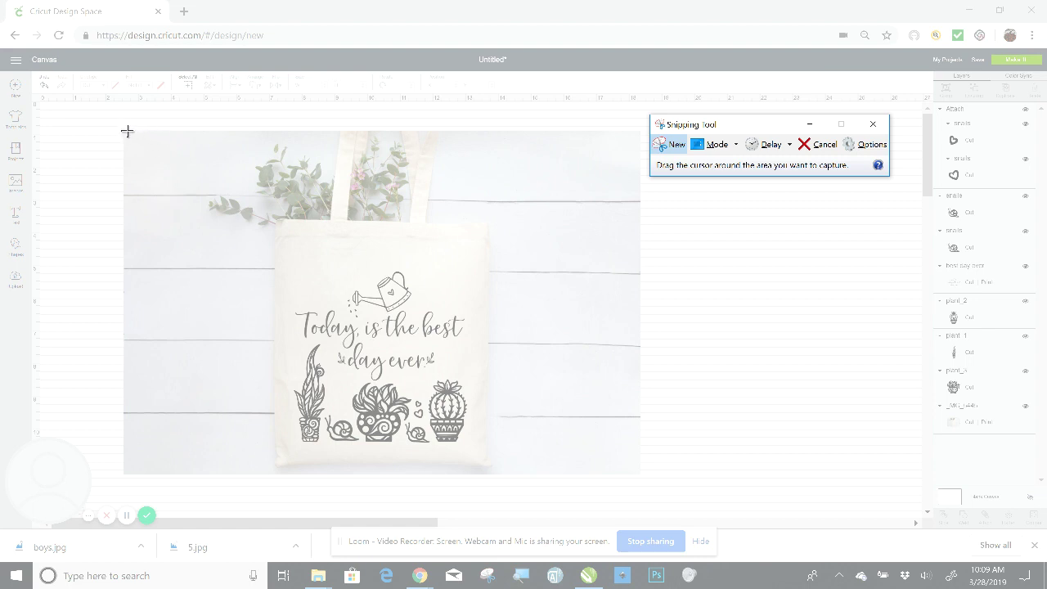
drag(128, 132, 631, 472)
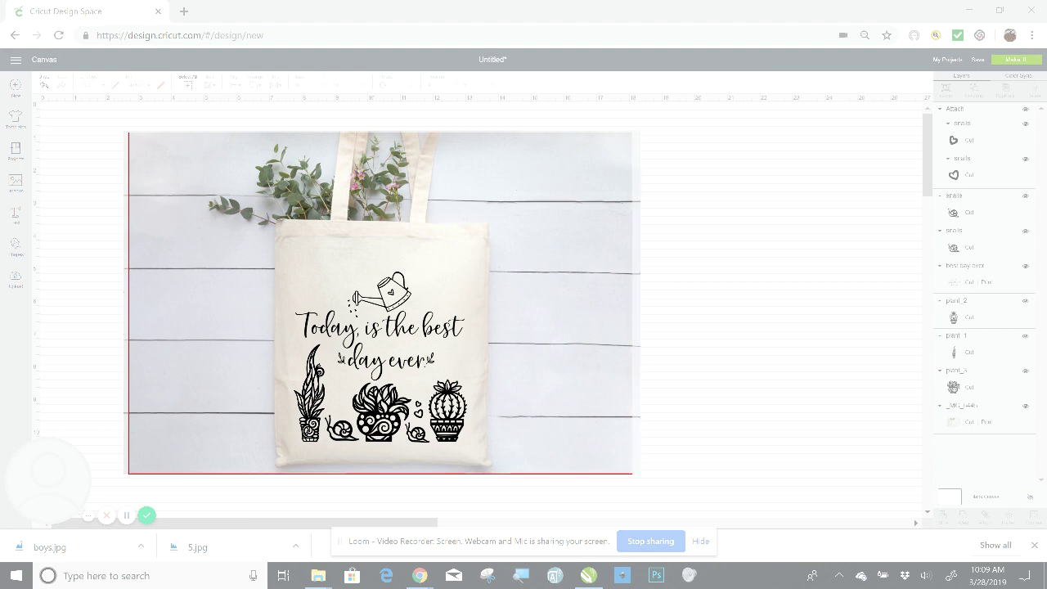
drag(631, 473, 632, 472)
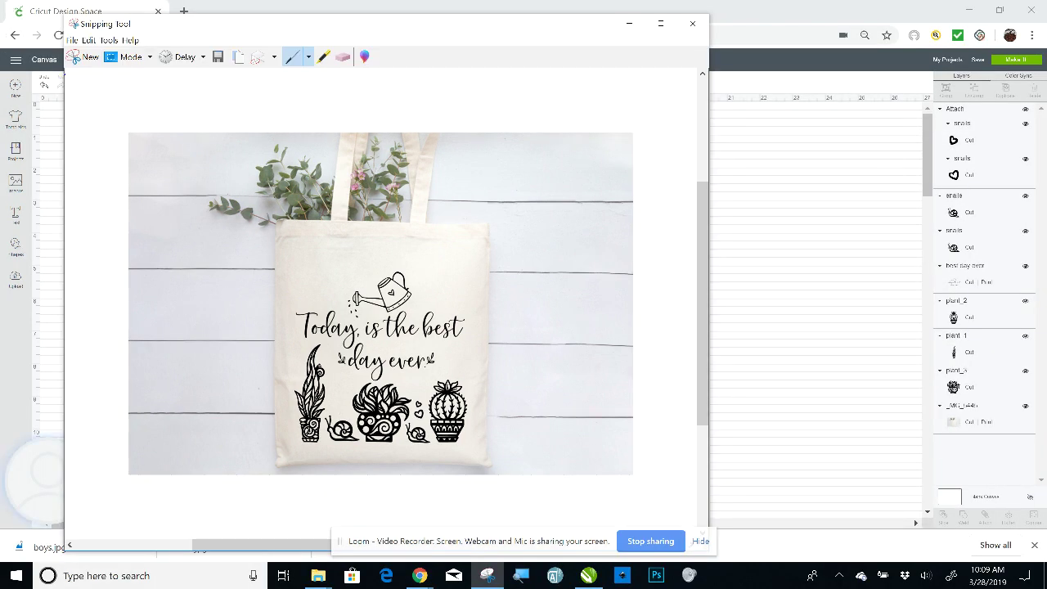
Save the snip as a PNG named "lol" in the Desktop folder abc and minimize the Snipping Tool
click(71, 40)
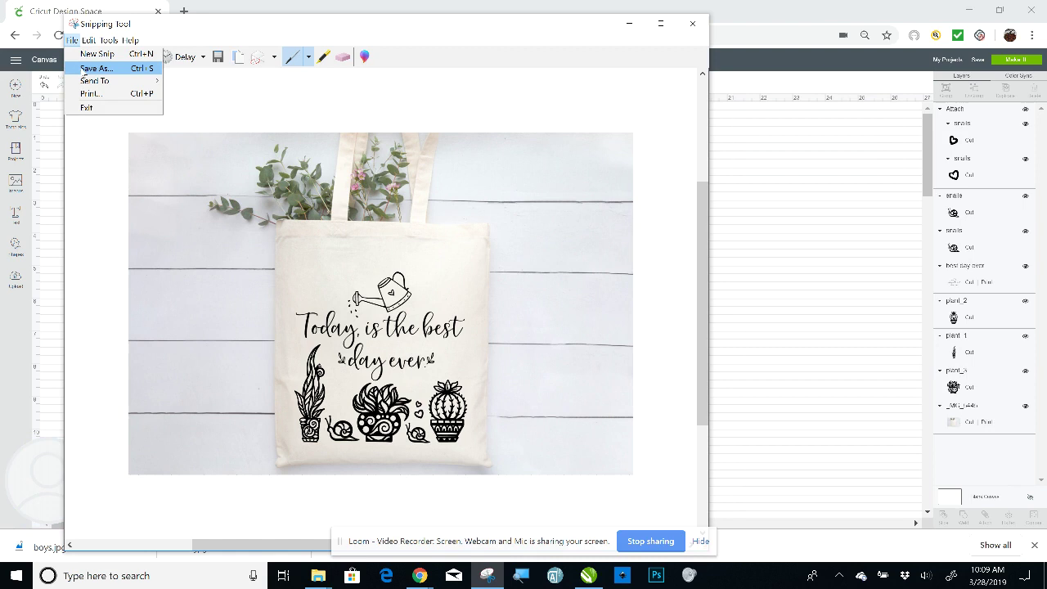
click(85, 70)
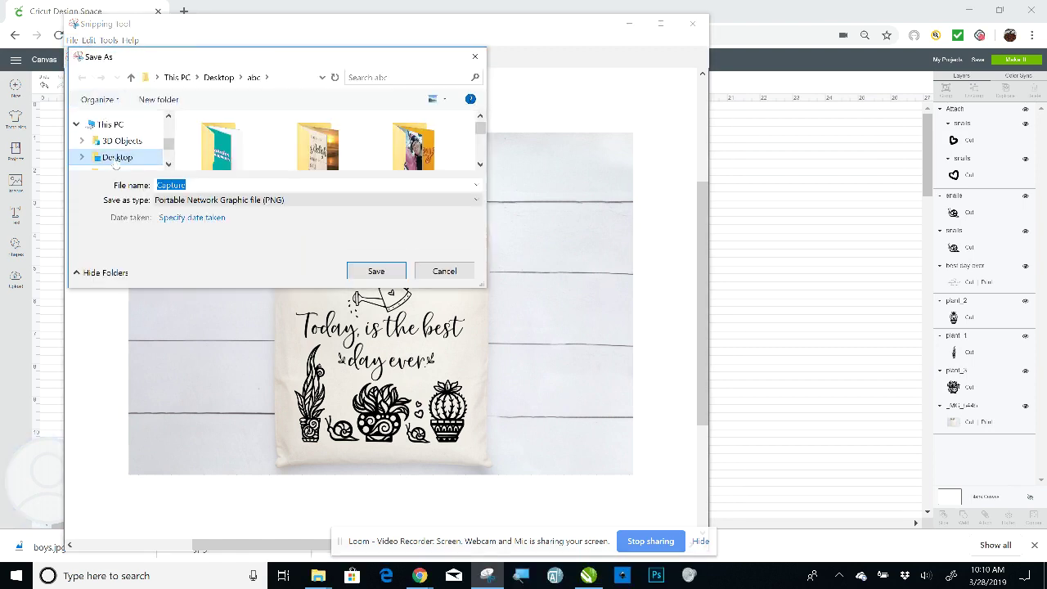
click(115, 160)
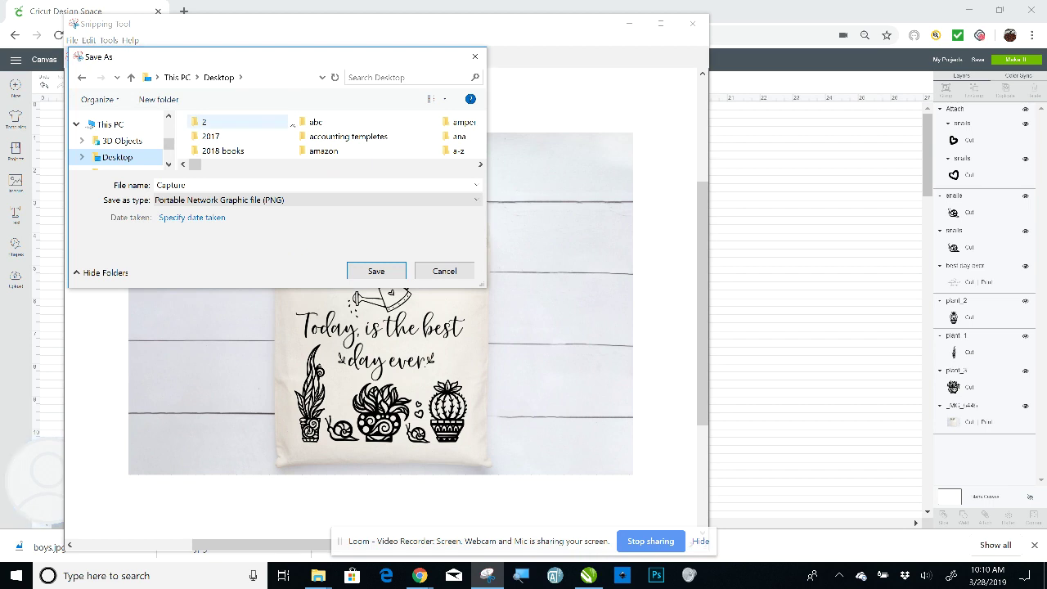
click(326, 122)
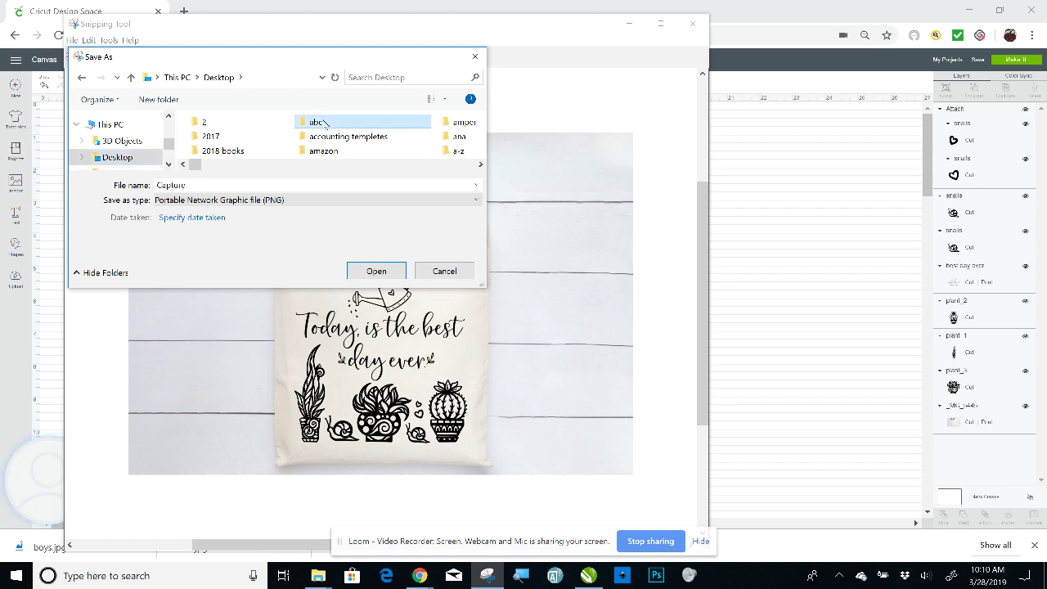
double_click(326, 122)
double_click(229, 185)
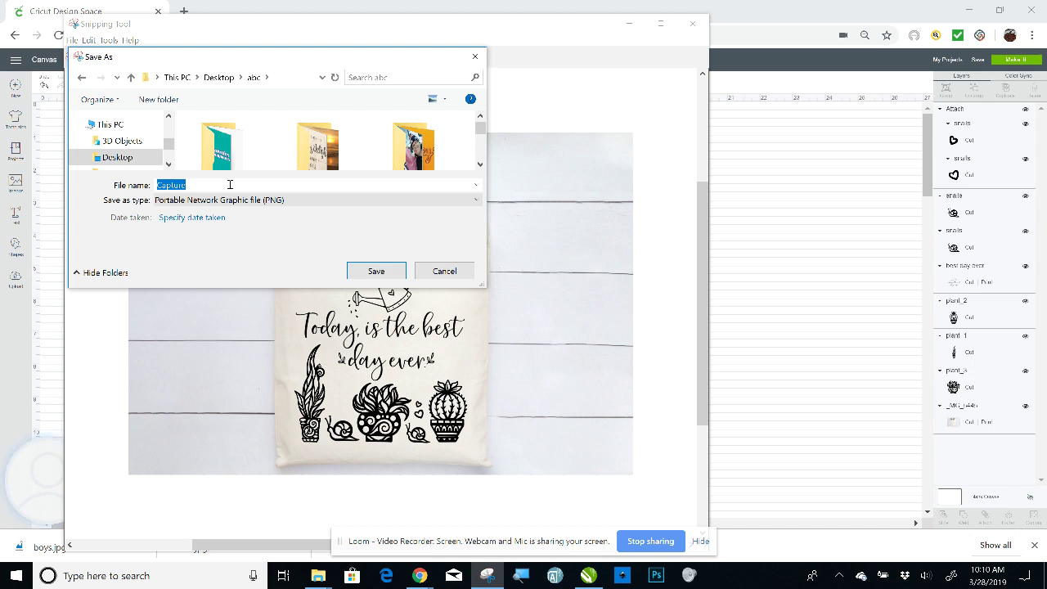
key(BackSpace)
text(lol)
click(375, 270)
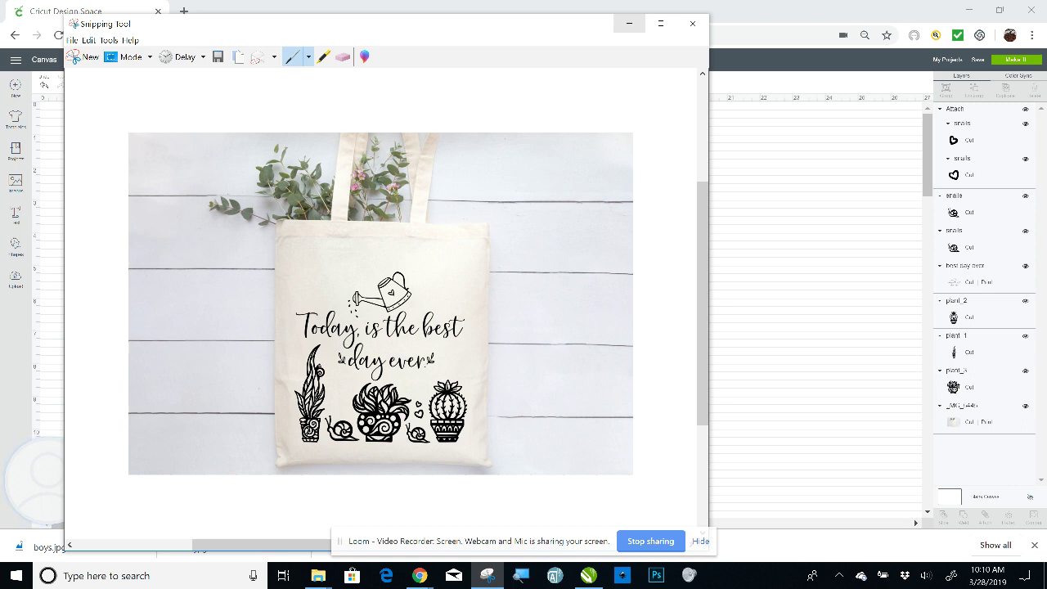
click(629, 23)
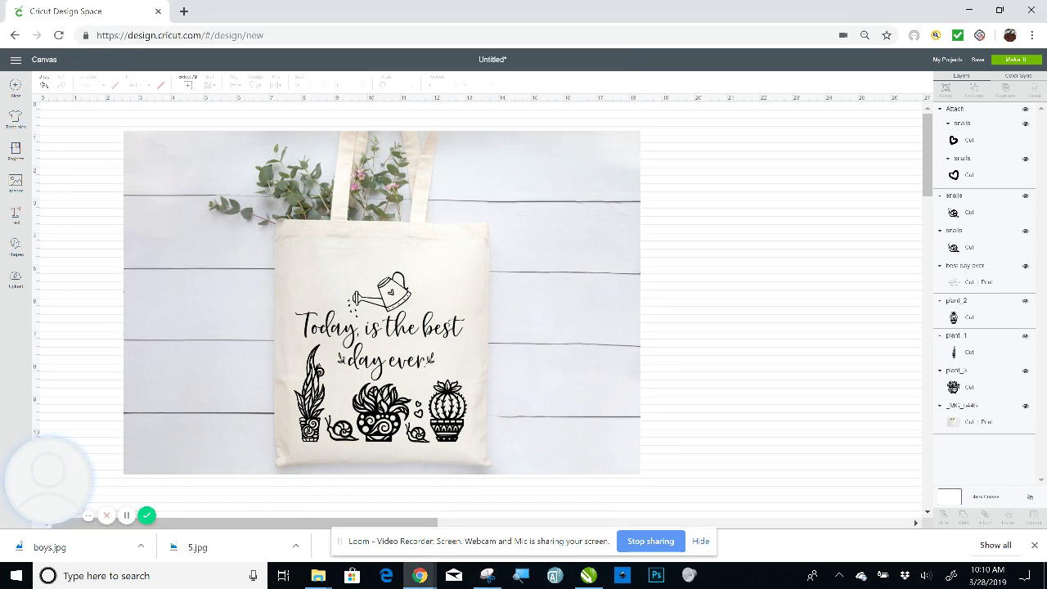